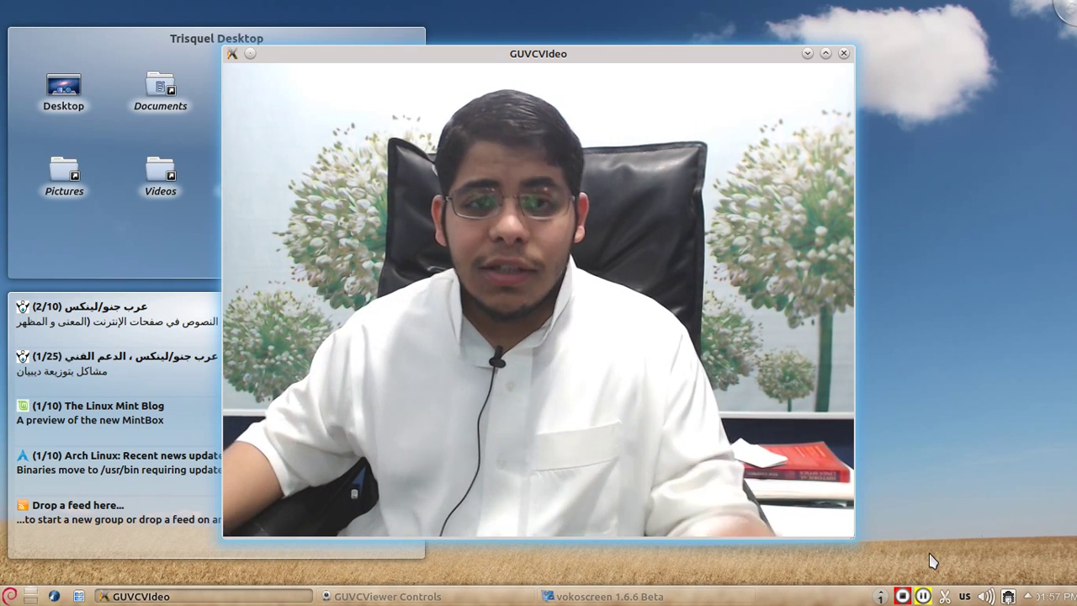
In Konsole, type 'sudo apt-get install tor vi' and list Tab completions for 'vi' and 'vil'.
left_click(923, 595)
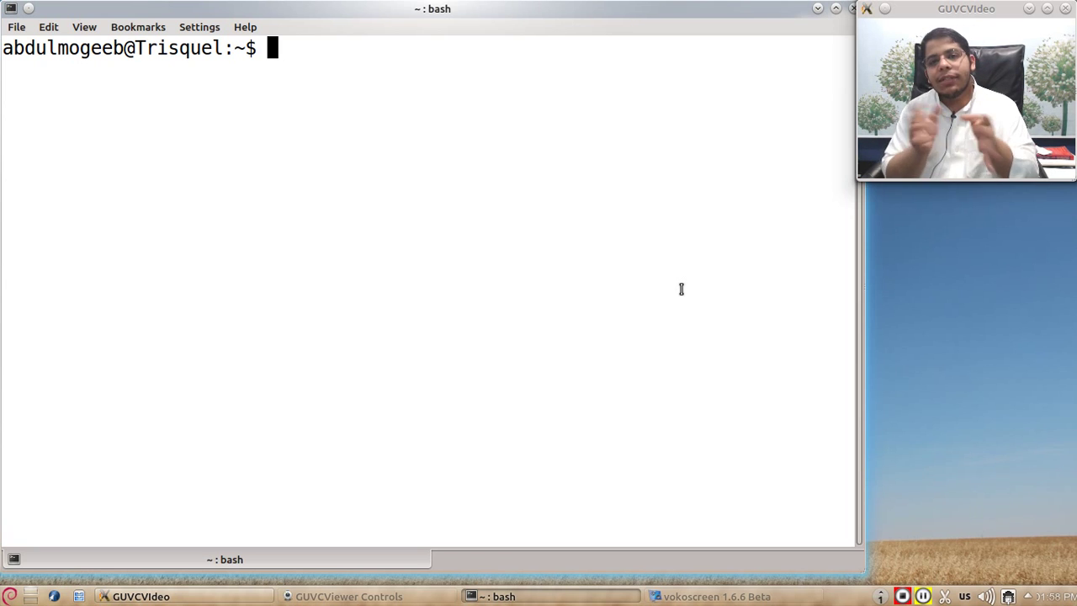
type("sudo apt-get6 i")
key("BackSpace")
key("BackSpace")
key("BackSpace")
type("install to")
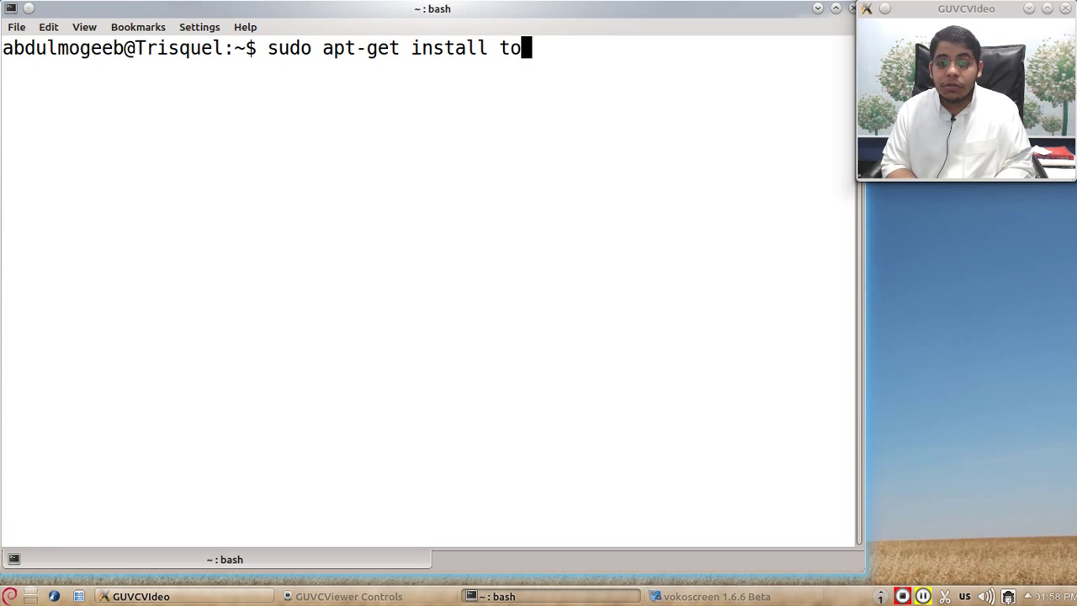
type("r")
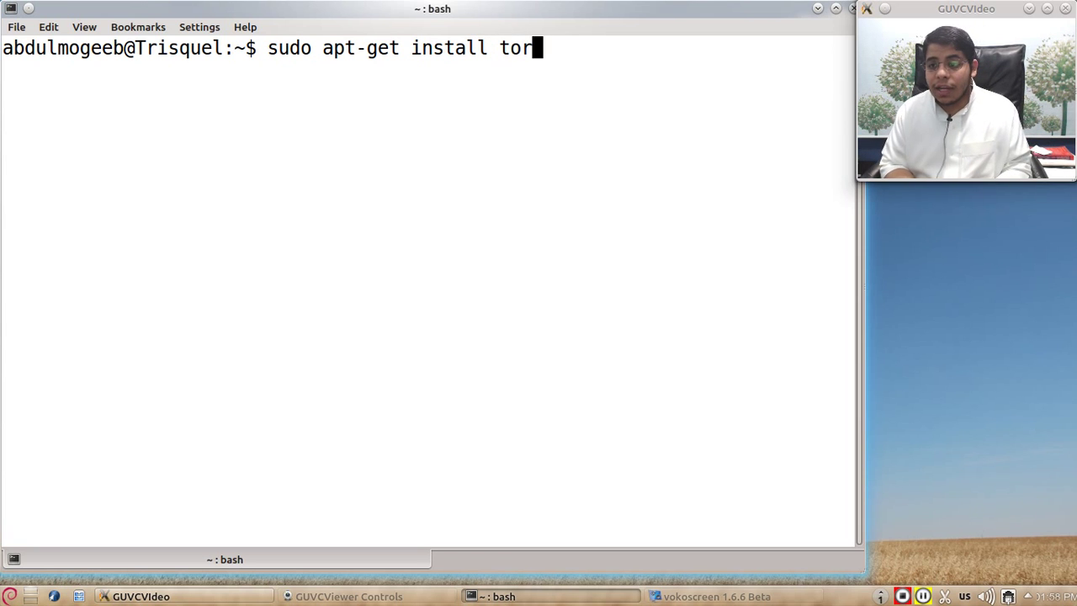
type(" vi")
key("Tab")
key("Tab")
key("n")
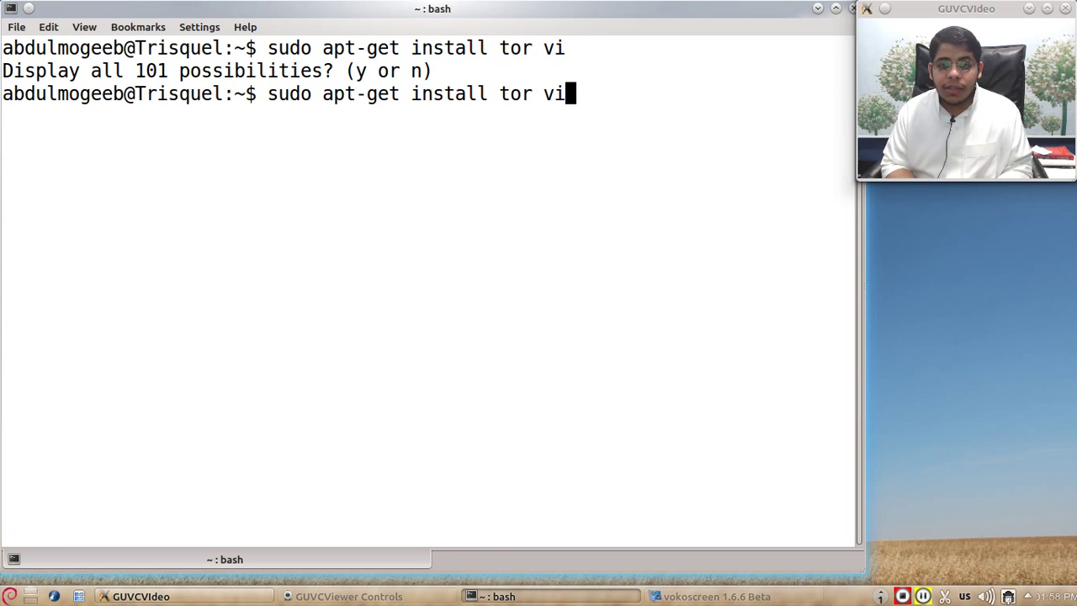
key("Tab")
key("Tab")
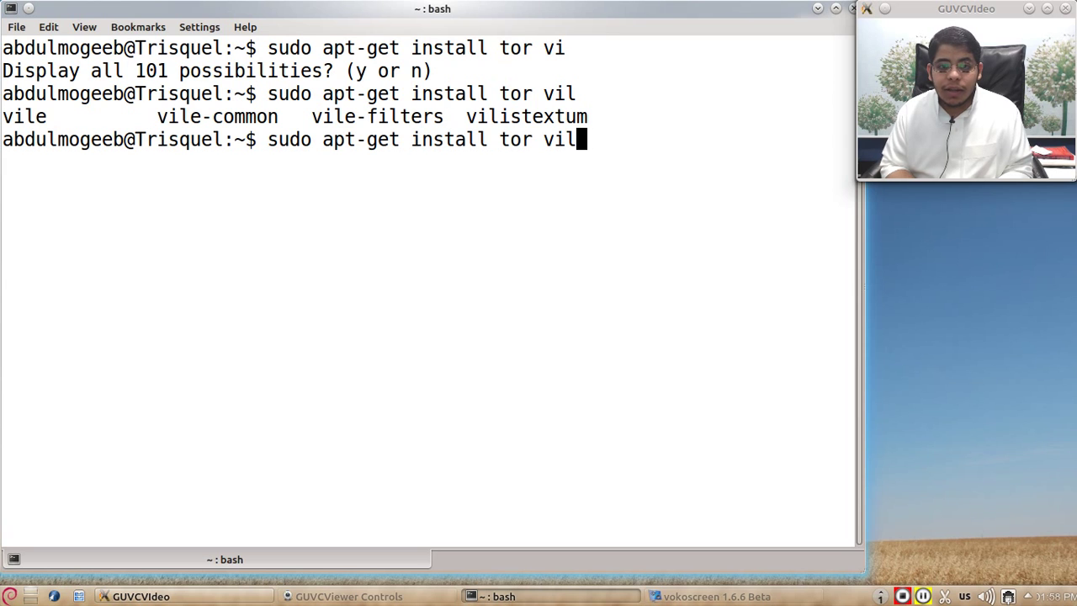
Look for Vidalia in the launcher, complete the package to 'vidalia', then erase the command back to 'sudo'.
left_click(9, 595)
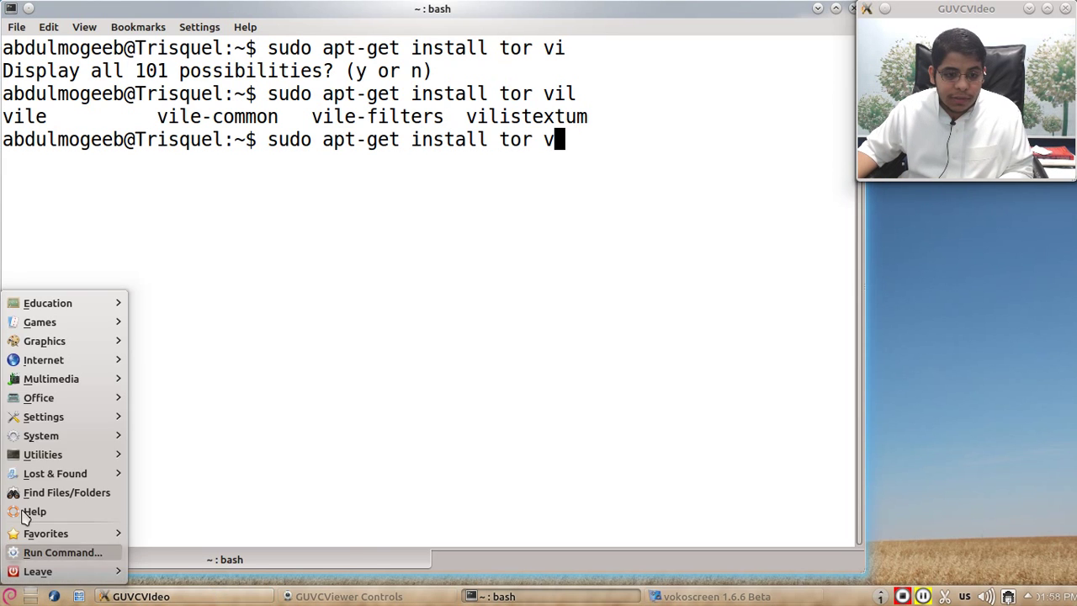
mouse_move(44, 360)
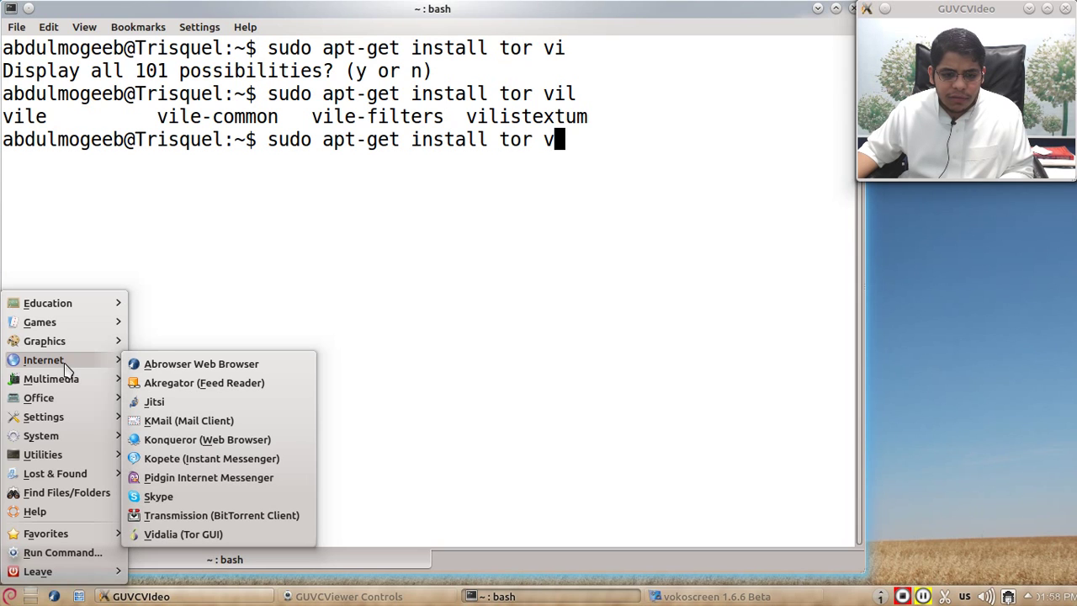
left_click(487, 279)
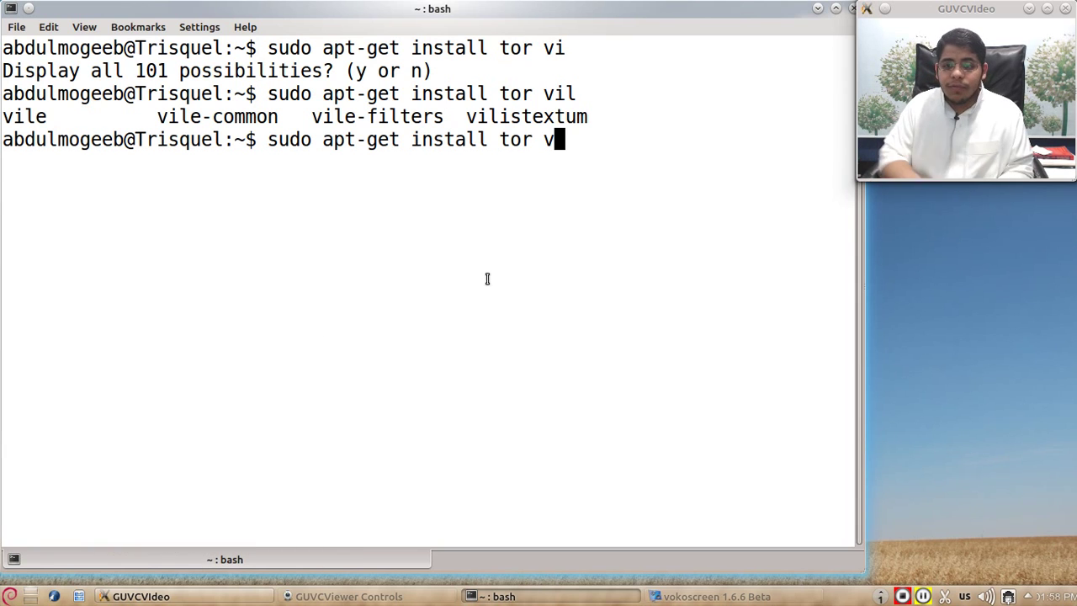
type("ida")
key("Tab")
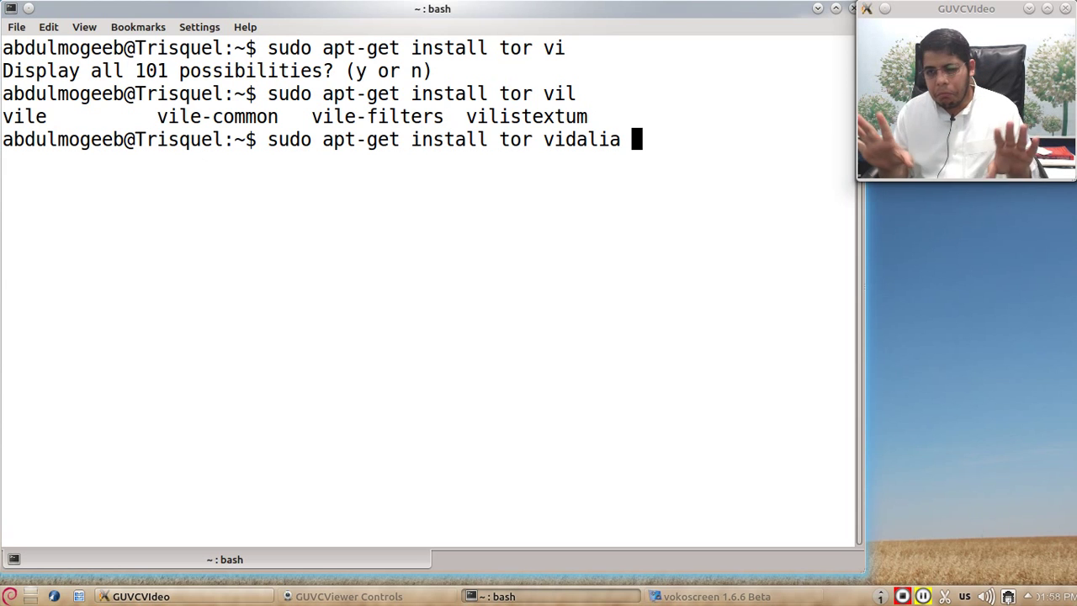
key("BackSpace")
key("BackSpace")
key("BackSpace")
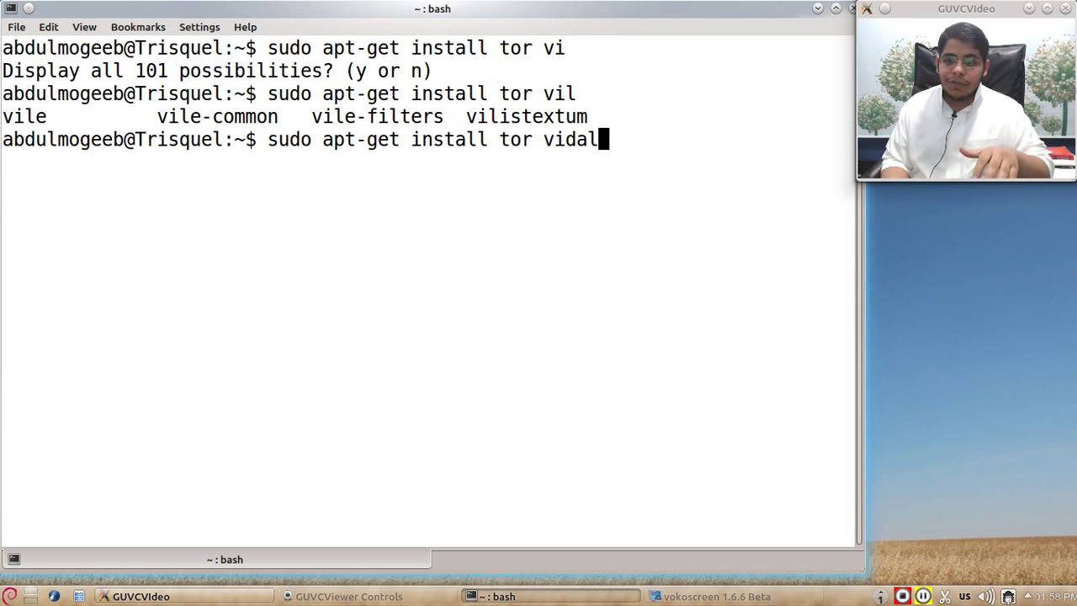
key("BackSpace")
key("BackSpace")
key("BackSpace")
key("BackSpace")
key("BackSpace")
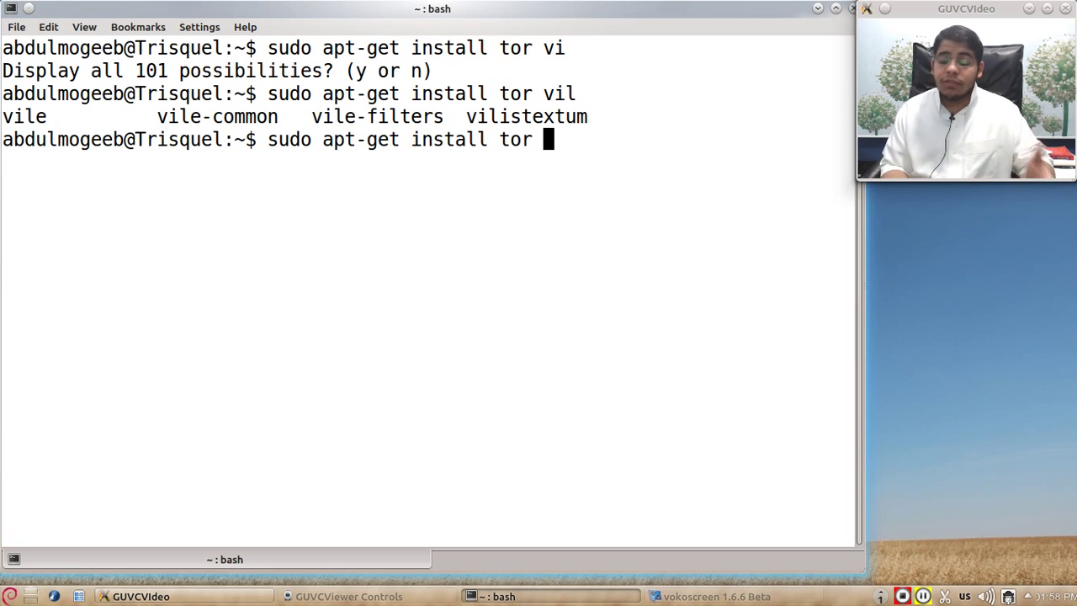
key("BackSpace")
key("BackSpace")
key("BackSpace")
key("BackSpace")
key("BackSpace")
key("BackSpace")
key("BackSpace")
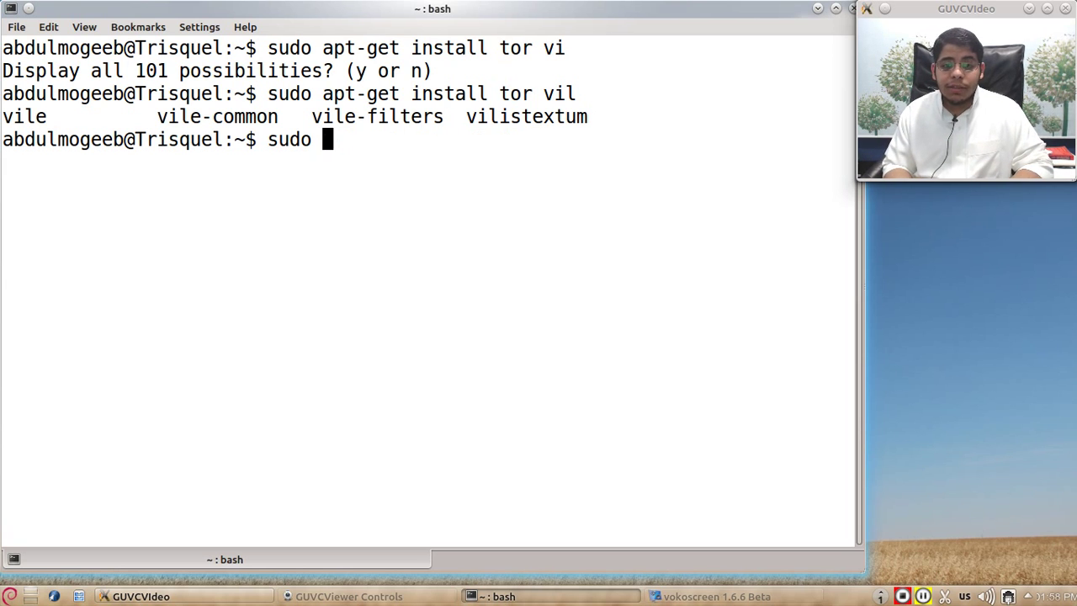
Show yum, zypper and 'pacman -S tor' install examples and erase them to an empty prompt.
type("yum inst")
type("um install ")
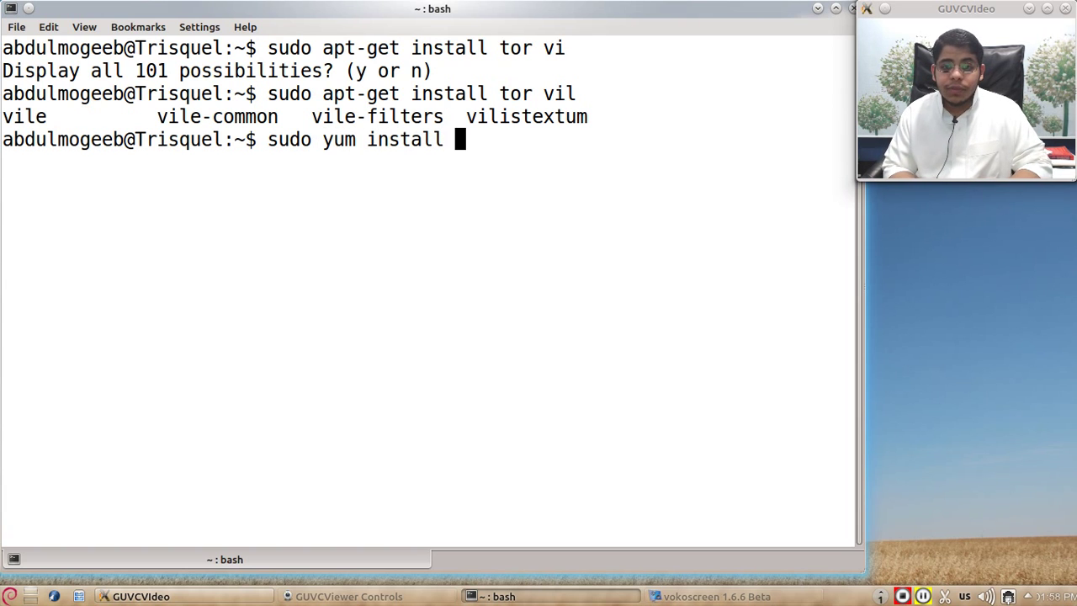
type("to")
key("BackSpace")
key("BackSpace")
key("BackSpace")
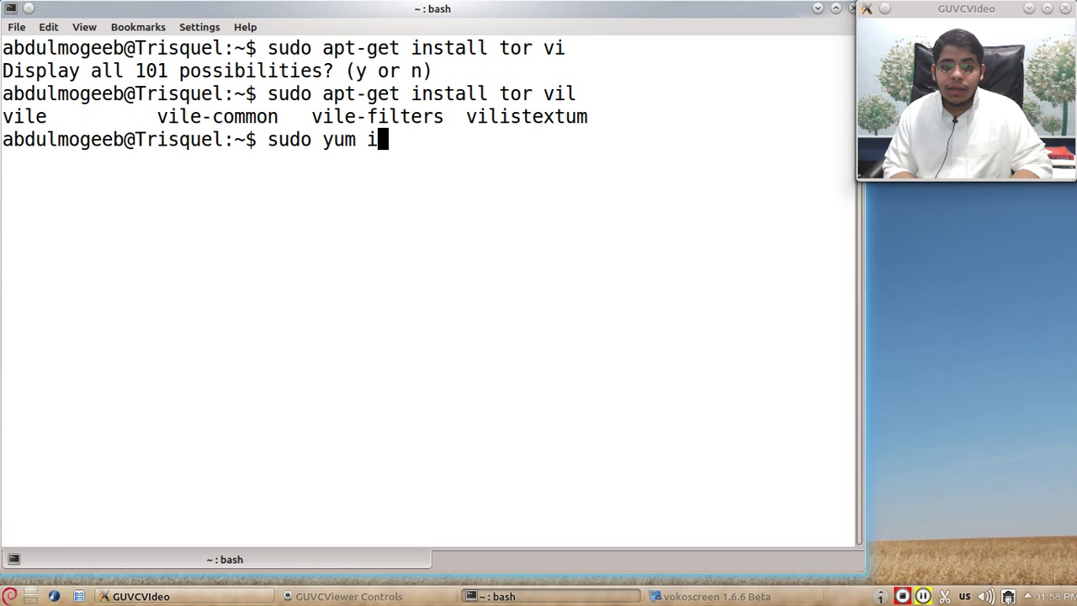
key("BackSpace")
key("BackSpace")
key("BackSpace")
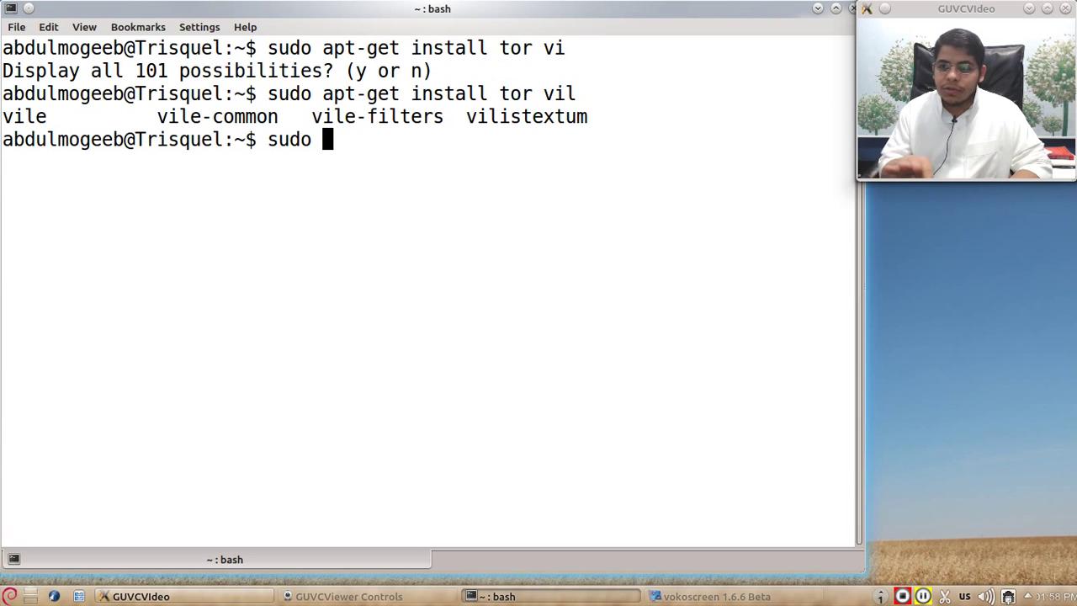
type("zypper installl")
key("BackSpace")
type("to")
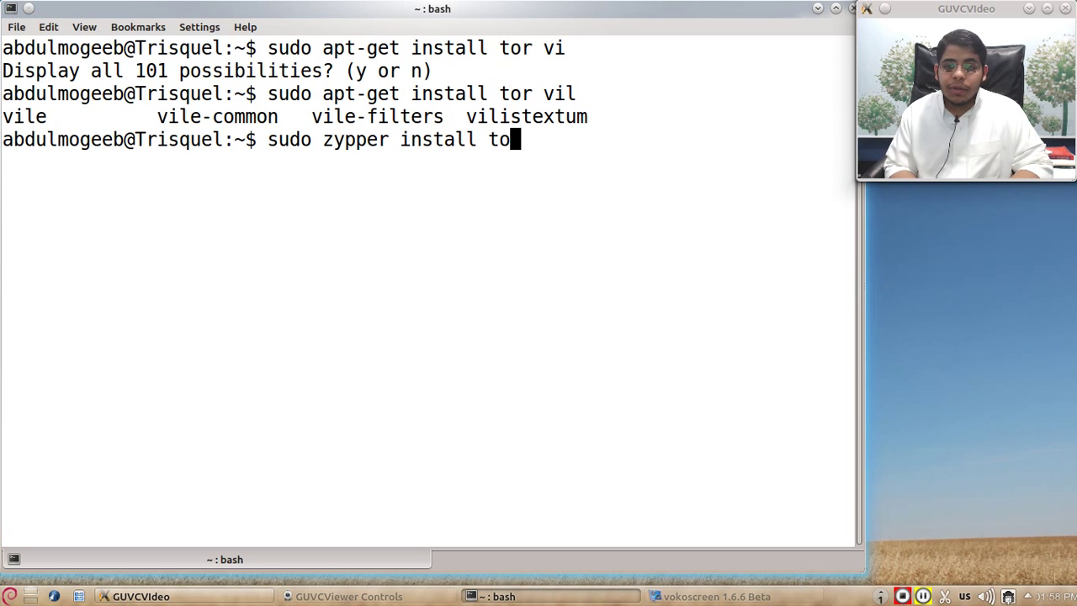
key("BackSpace")
key("BackSpace")
key("BackSpace")
key("BackSpace")
key("BackSpace")
key("BackSpace")
type("do pacman -S tor")
key("BackSpace")
key("BackSpace")
key("BackSpace")
key("BackSpace")
key("BackSpace")
key("BackSpace")
key("BackSpace")
key("BackSpace")
key("BackSpace")
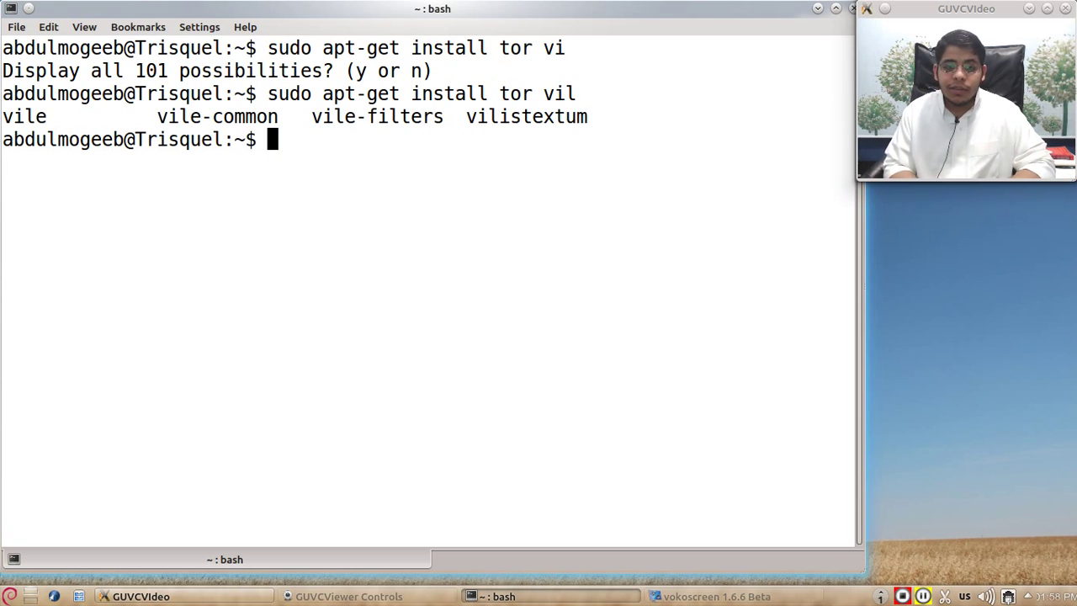
Restart Tor with 'sudo service tor restart', then type and erase a systemctl restart command.
type("sudo service ")
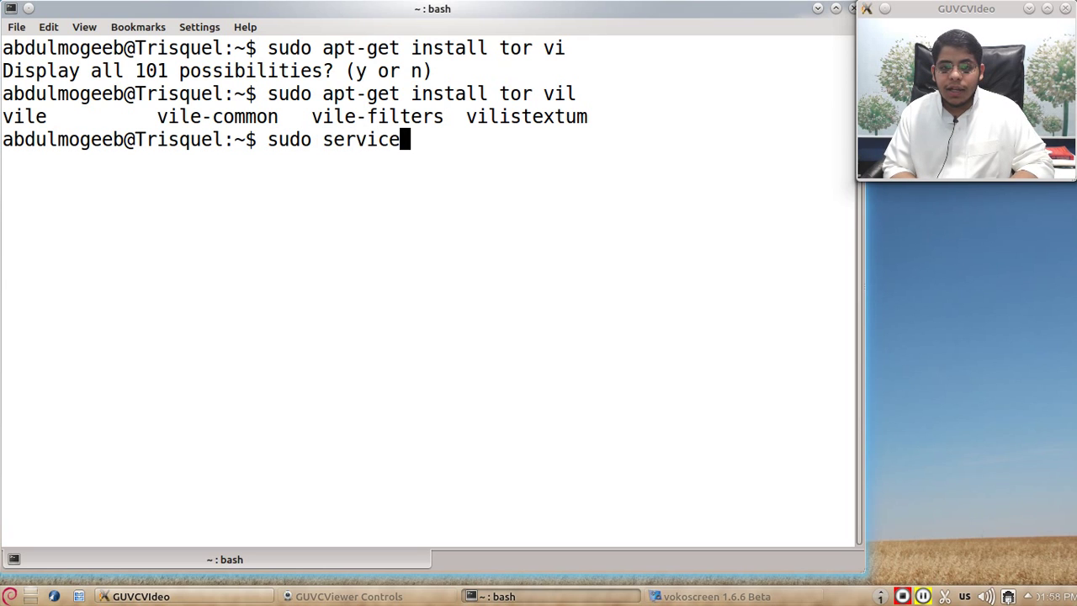
type("tor ")
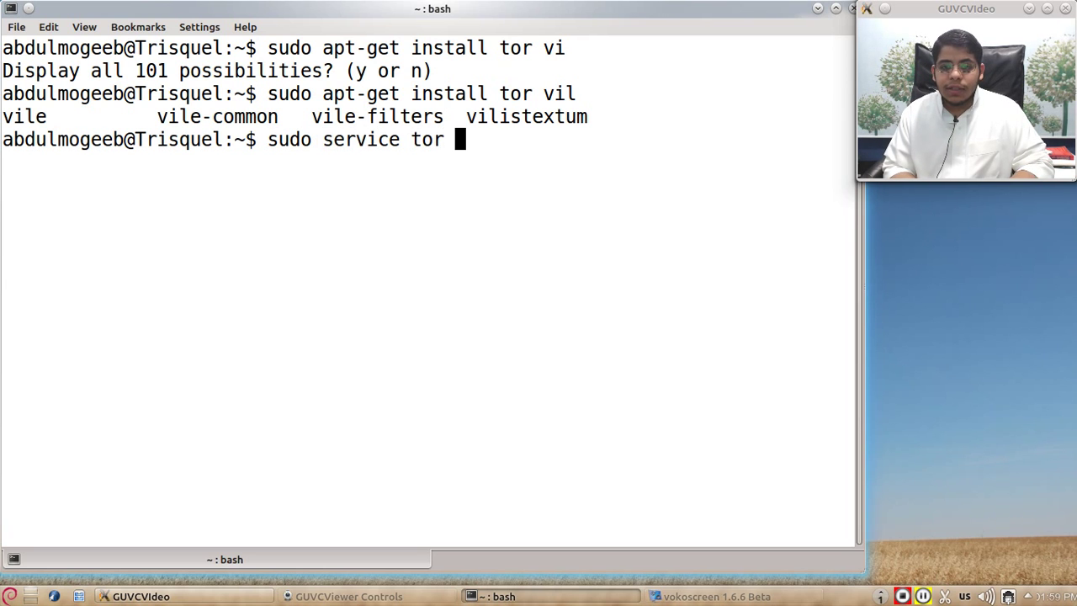
type("restart")
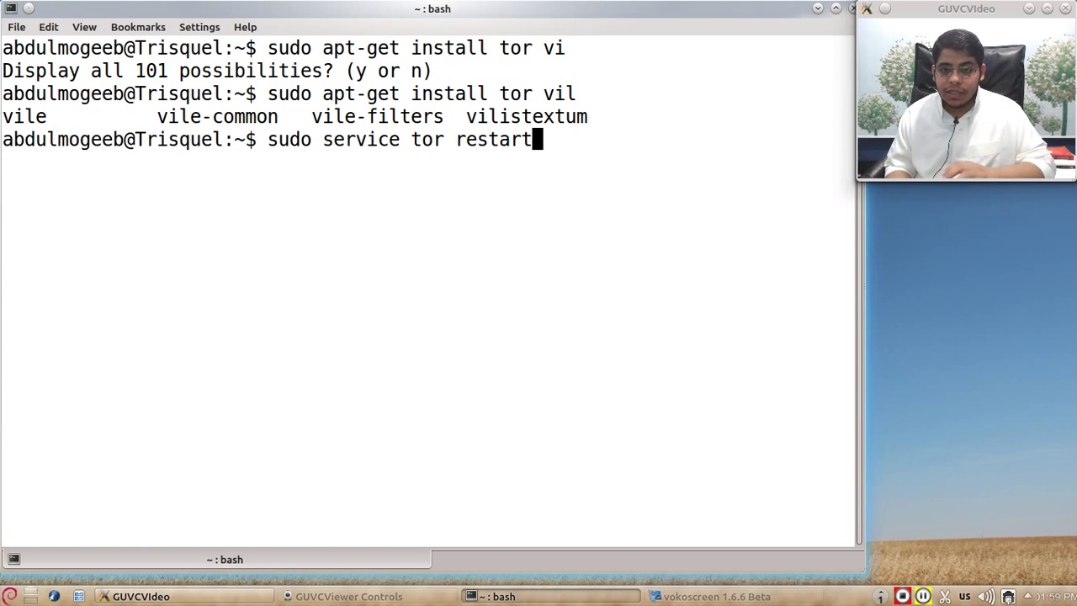
key("Return")
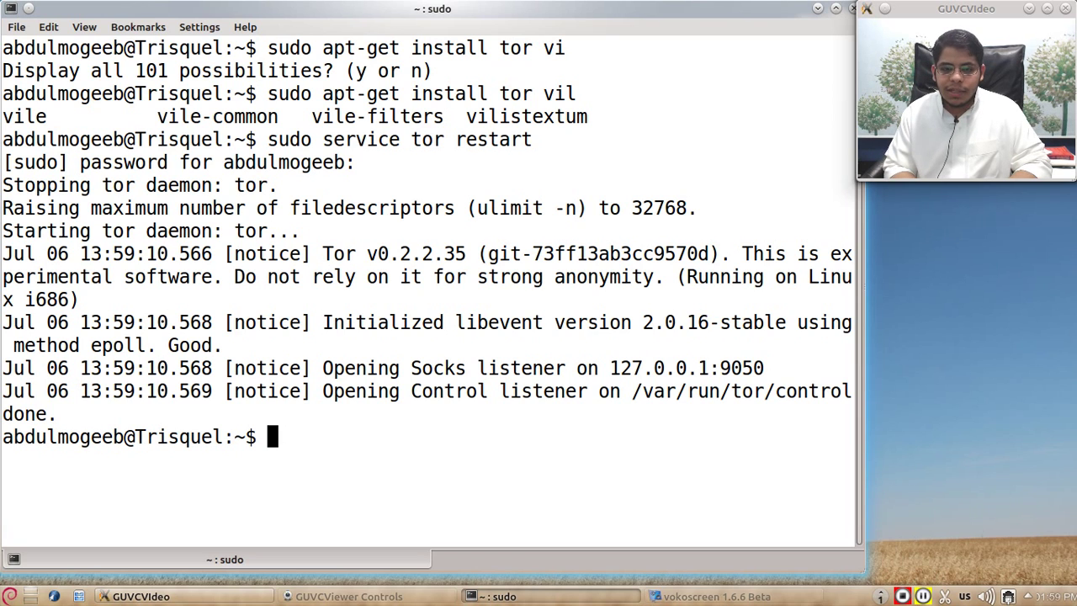
type("sudo se")
type("ystemctl")
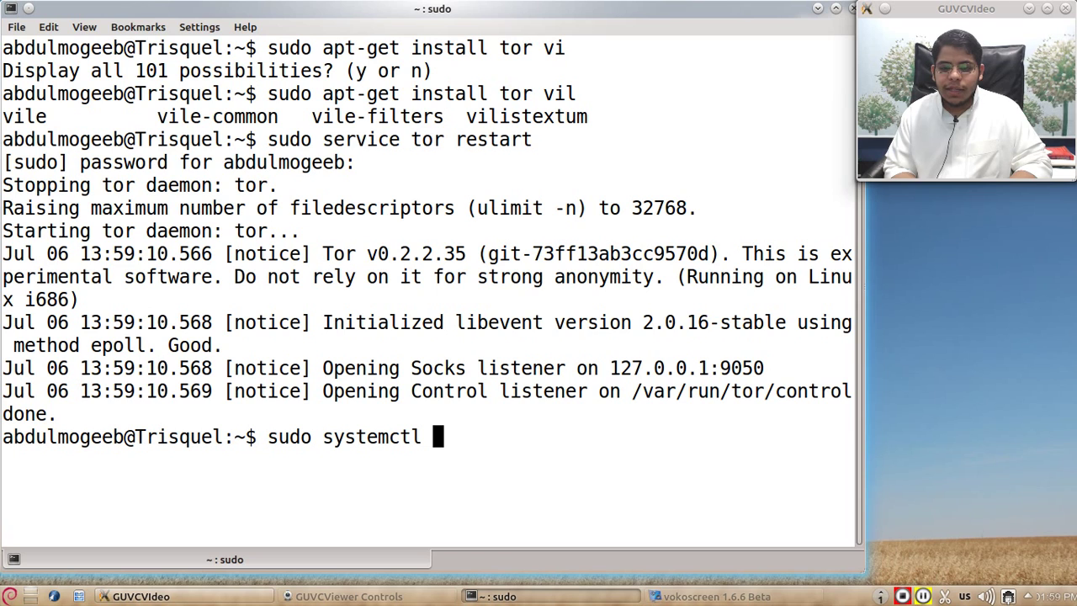
type("r")
key("BackSpace")
key("BackSpace")
type("restart")
key("BackSpace")
key("BackSpace")
key("BackSpace")
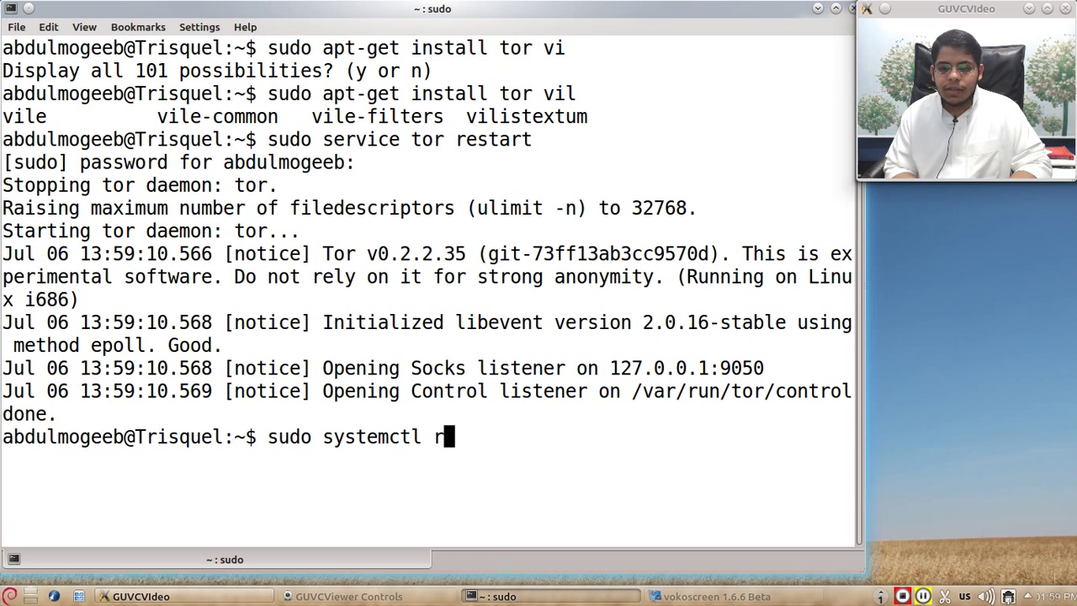
type("start t")
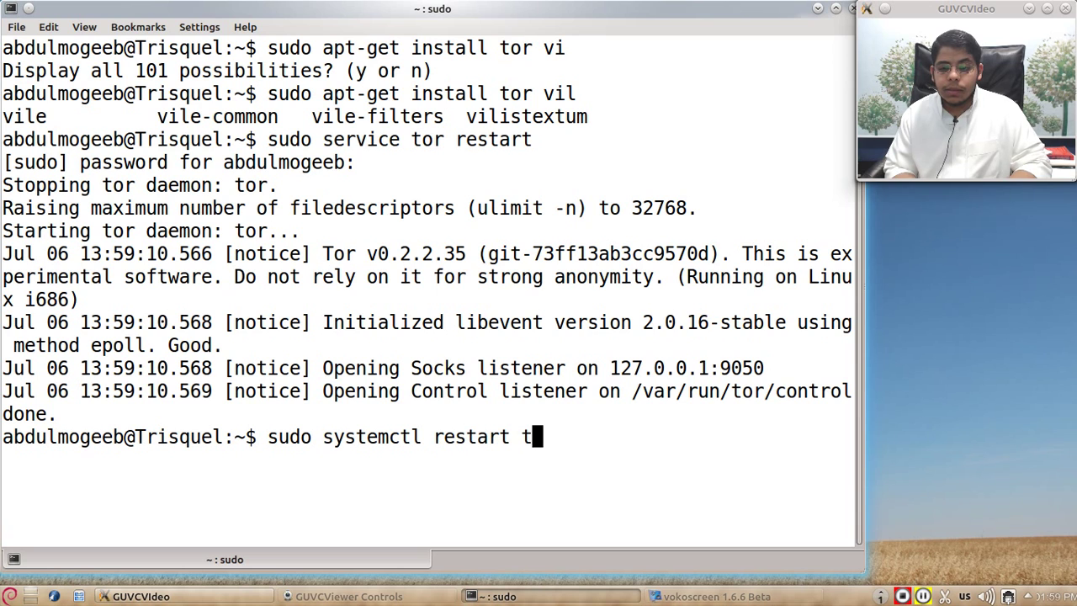
type("or")
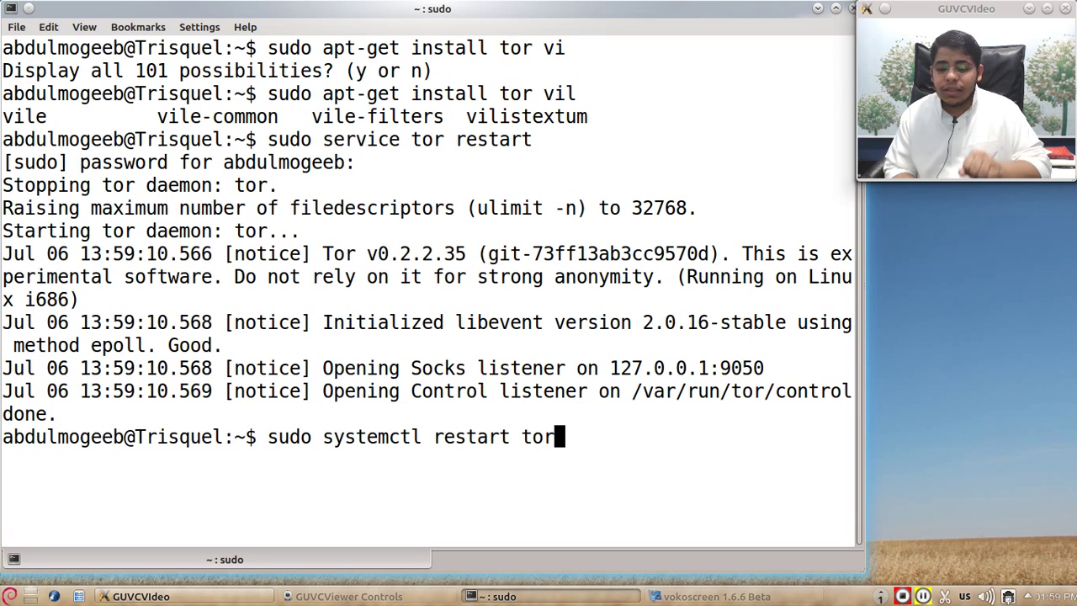
key("BackSpace")
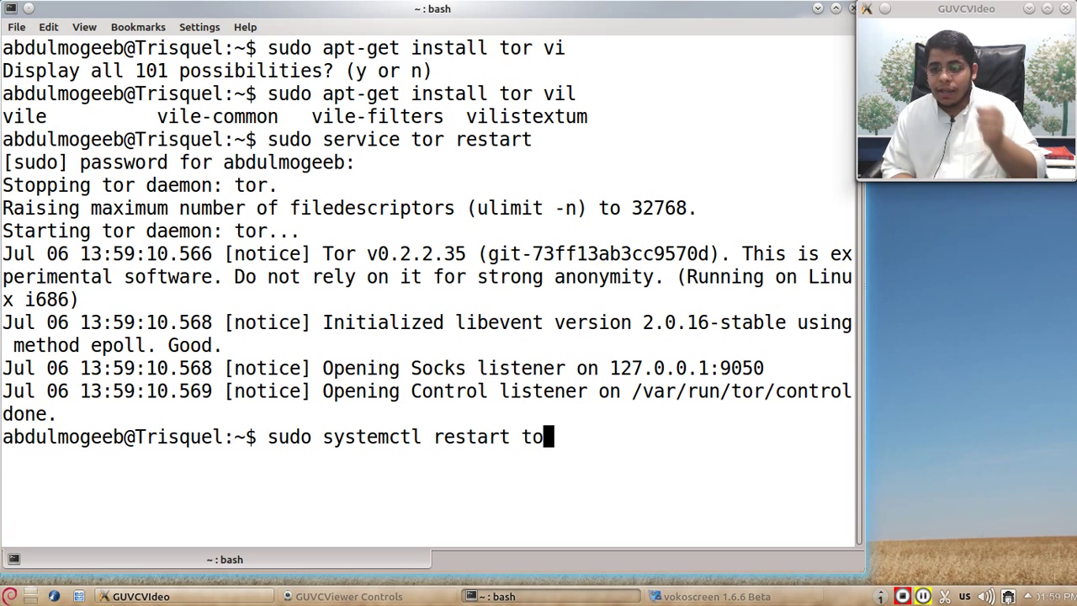
key("BackSpace")
key("BackSpace")
key("BackSpace")
key("BackSpace")
key("BackSpace")
key("BackSpace")
key("BackSpace")
key("BackSpace")
key("BackSpace")
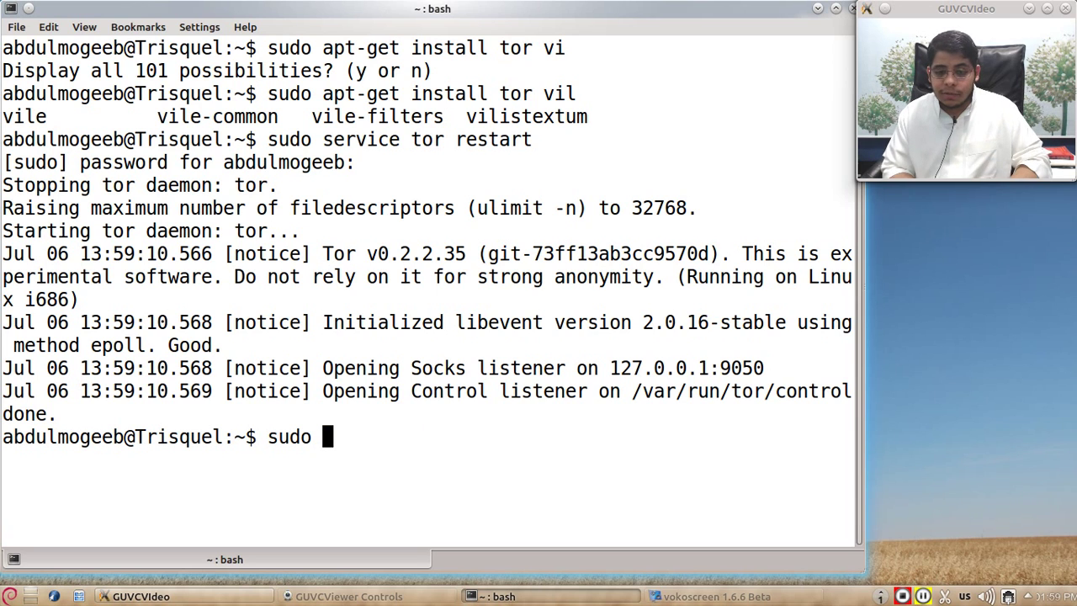
Run 'sudo /etc/init.d/tor restart' and clear the terminal screen.
type("/")
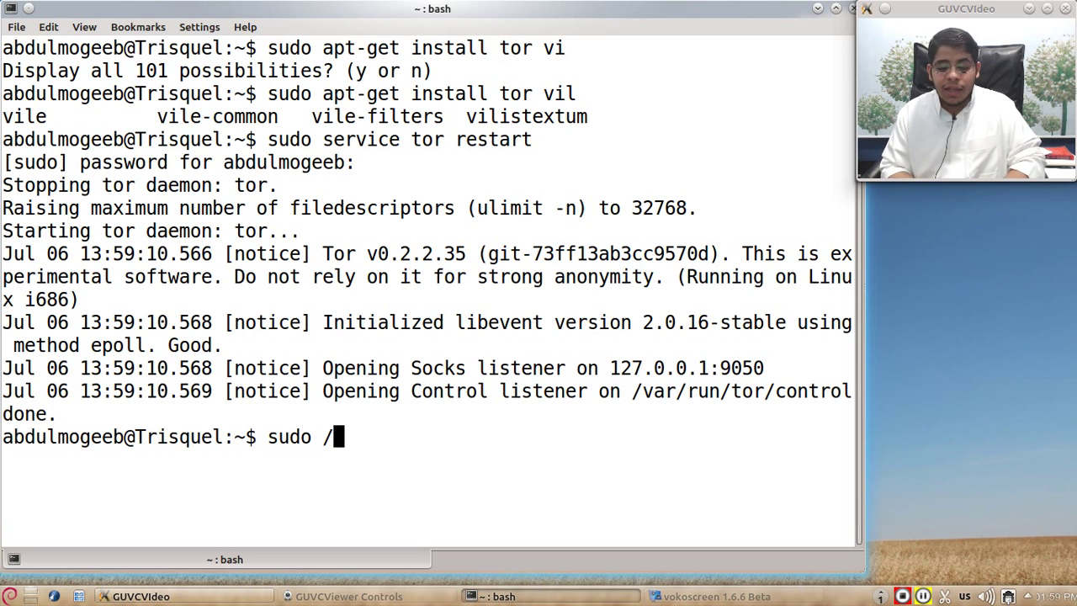
type("c/init.d/to")
key("Tab")
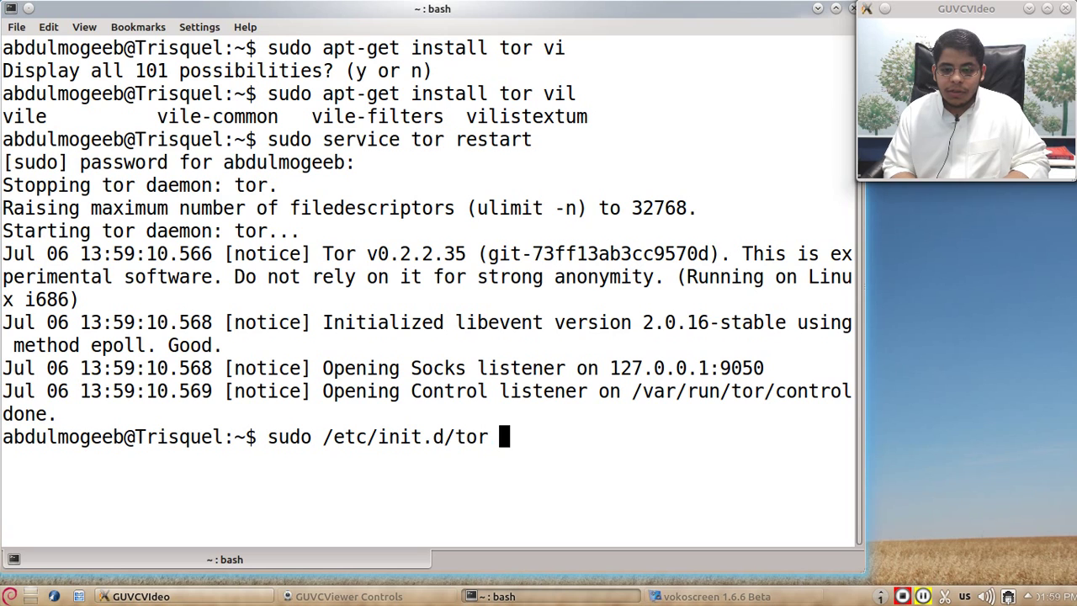
type("restart")
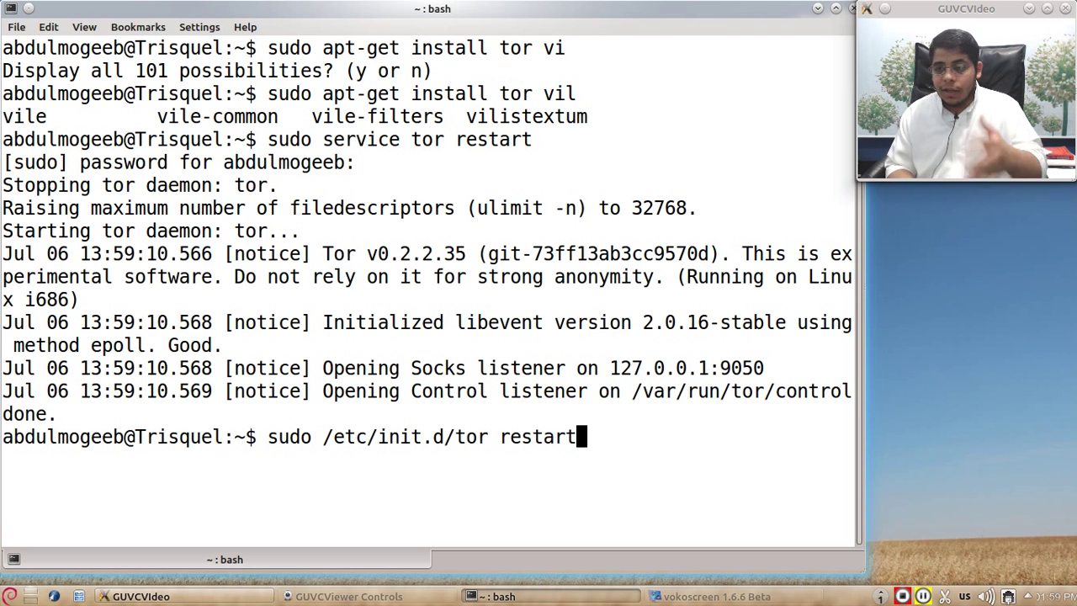
key("Return")
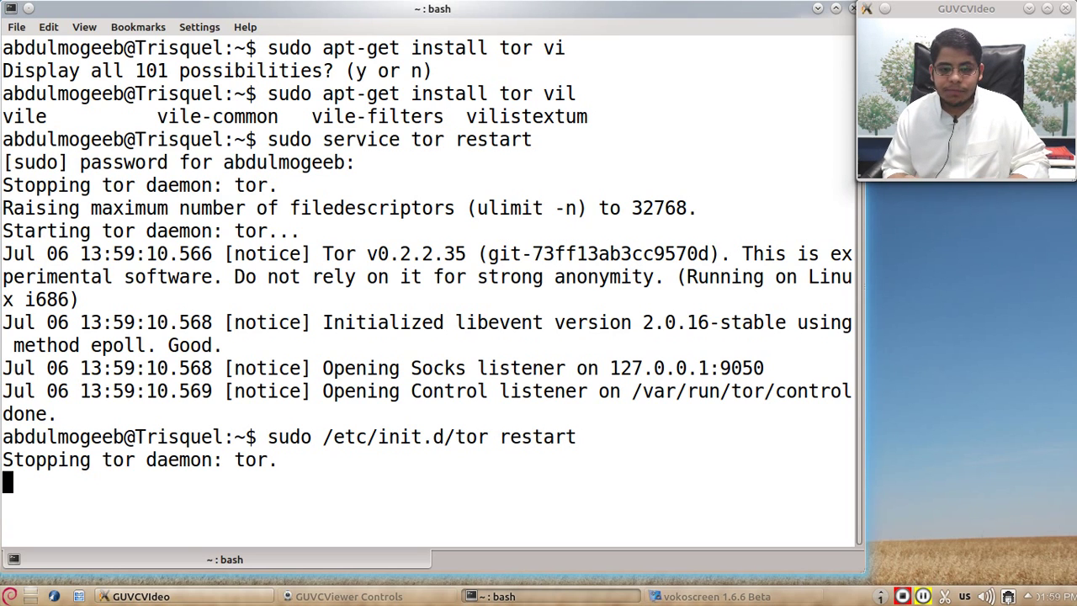
key("ctrl+l")
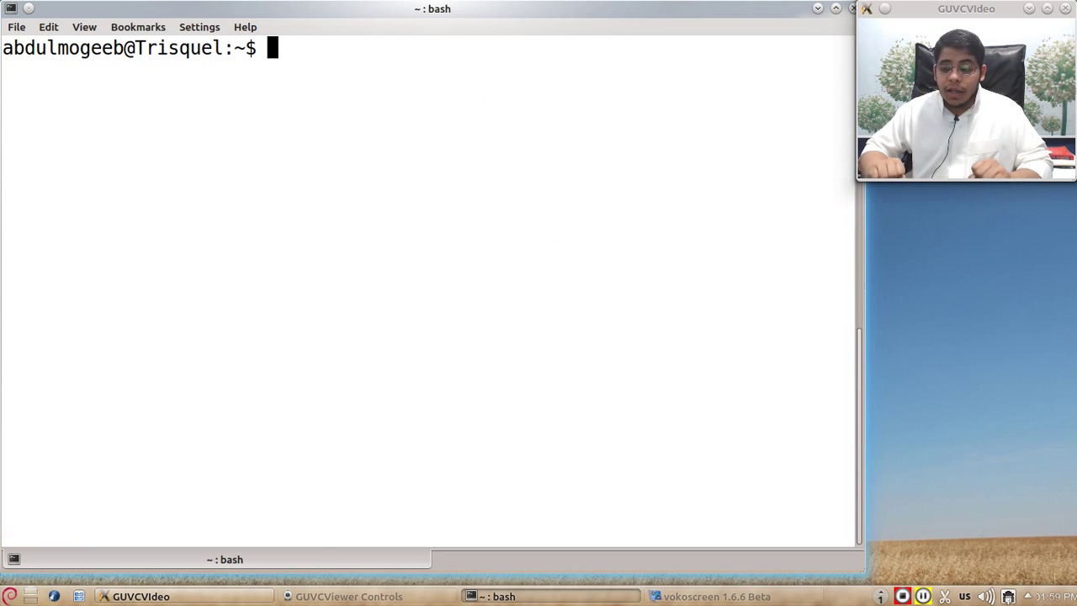
Launch Abrowser on check.torproject.org, which confirms Tor is in use, then completely disable FoxyProxy.
left_click(54, 597)
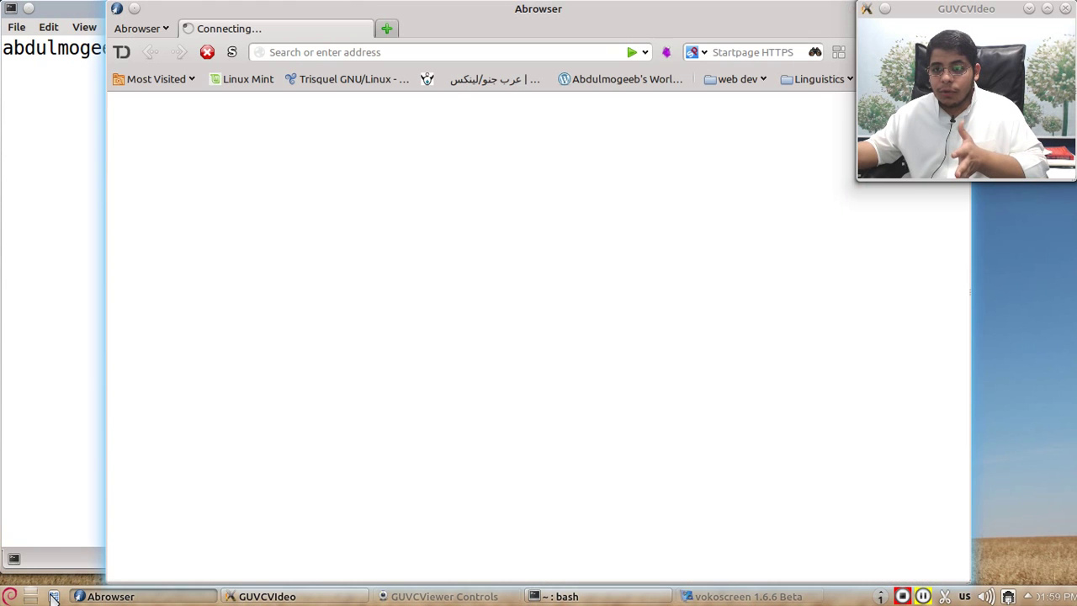
mouse_move(446, 8)
left_mouse_down()
mouse_move(351, 17)
mouse_move(356, 9)
left_mouse_up()
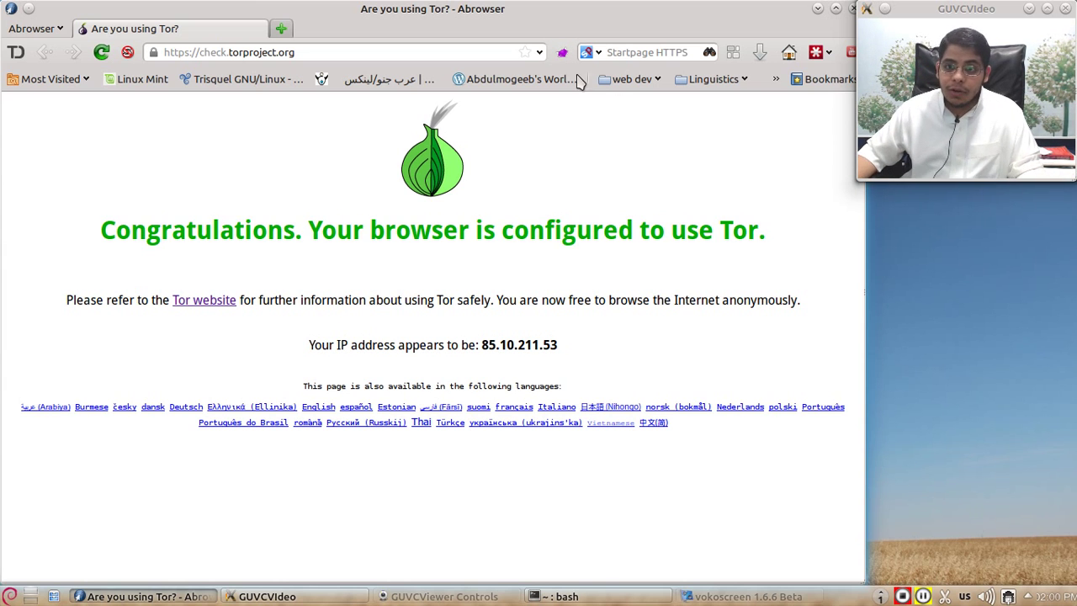
right_click(562, 52)
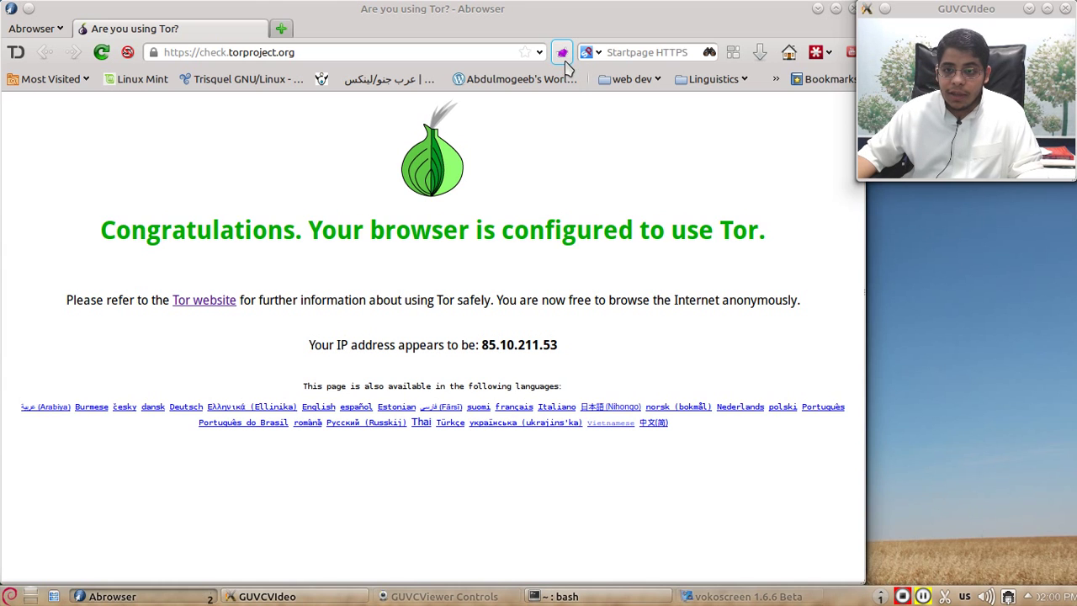
left_click(841, 108)
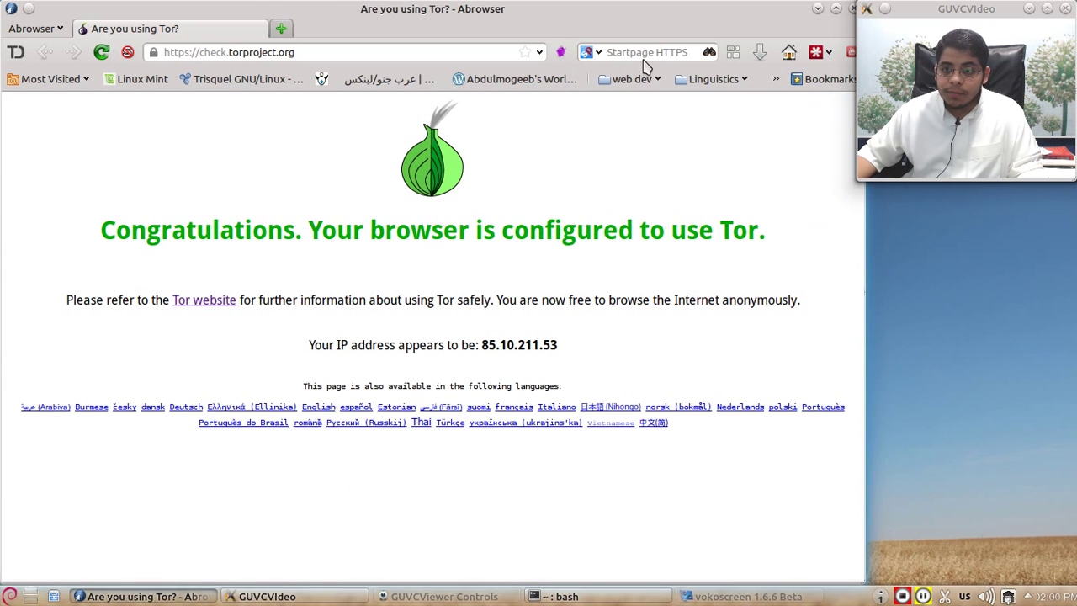
left_click(562, 52)
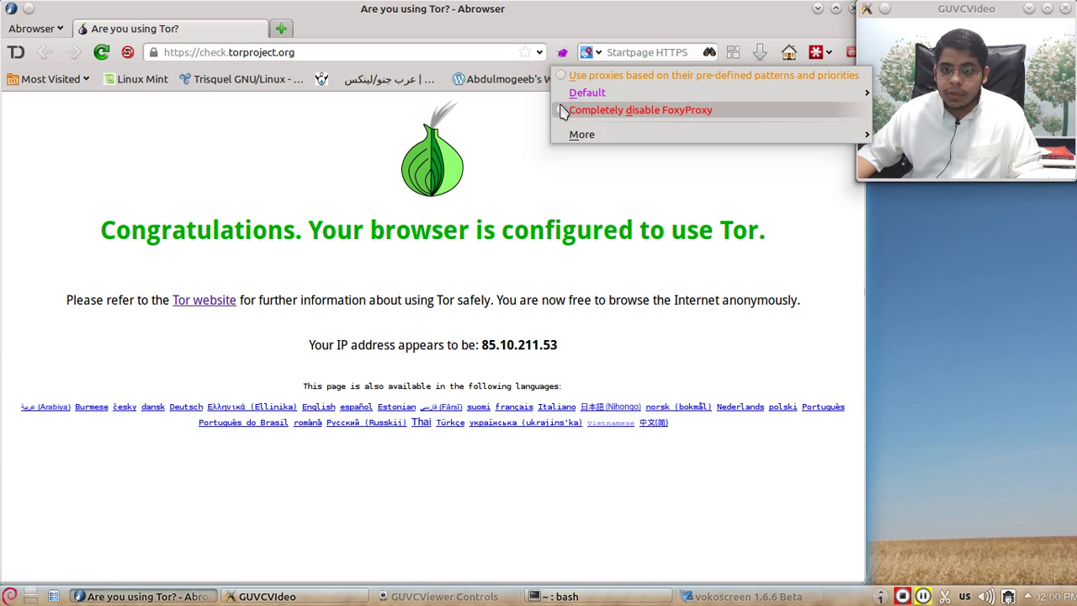
left_click(589, 109)
left_click(28, 28)
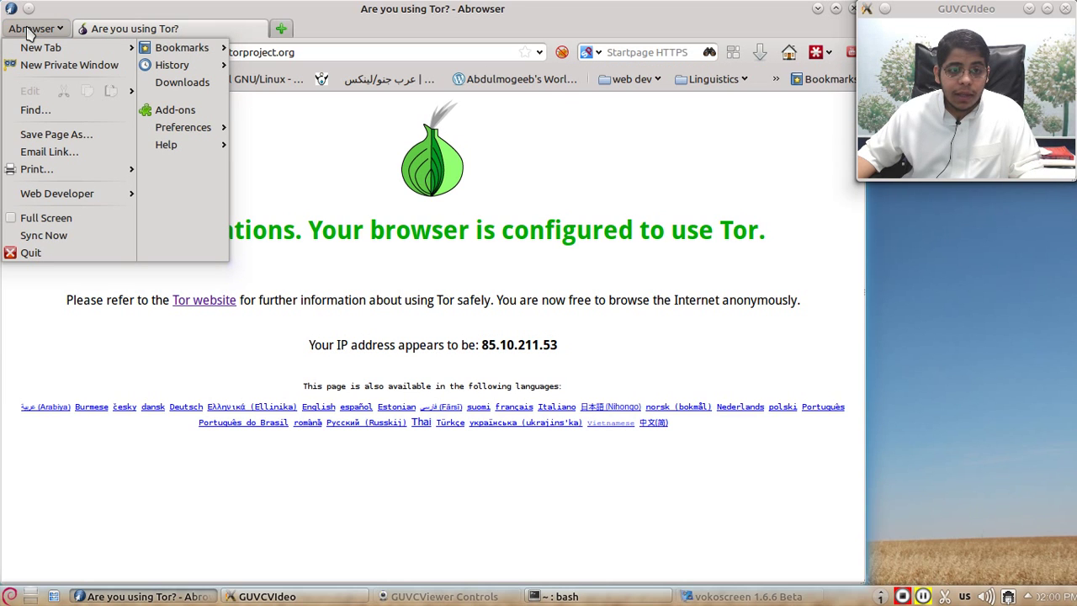
In Preferences > Network > Settings, set a manual SOCKS v5 proxy at 127.0.0.1 port 9050.
left_click(181, 128)
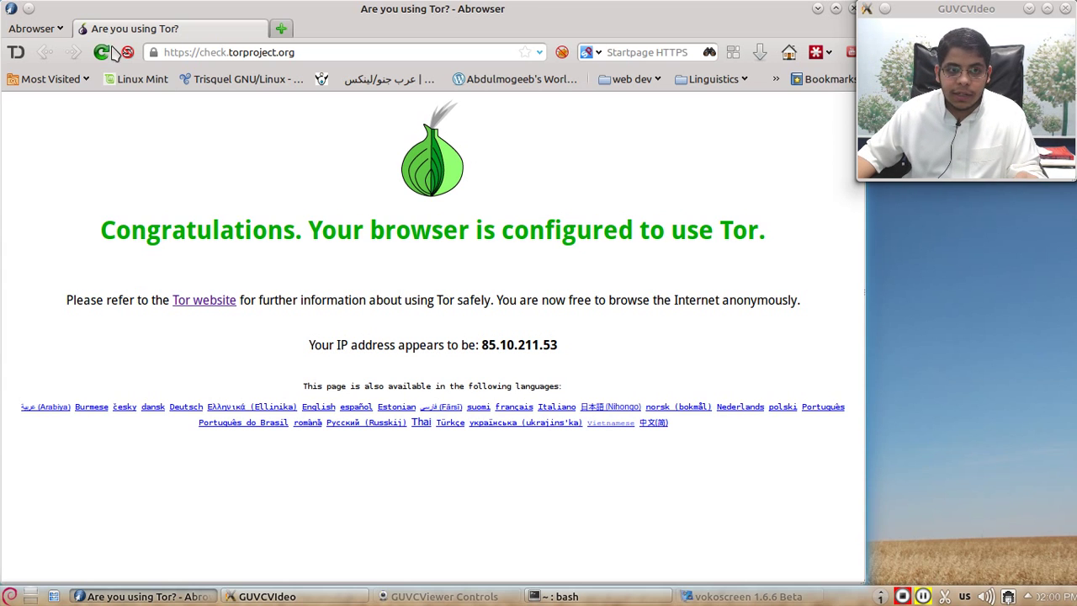
left_click(33, 28)
left_click(172, 130)
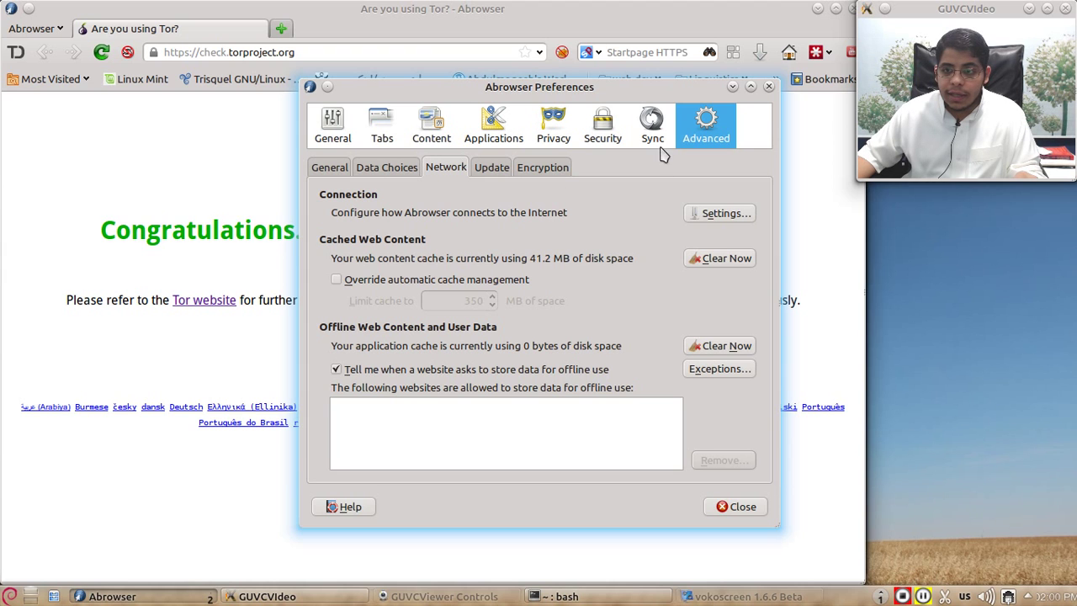
left_click(713, 214)
left_click(416, 186)
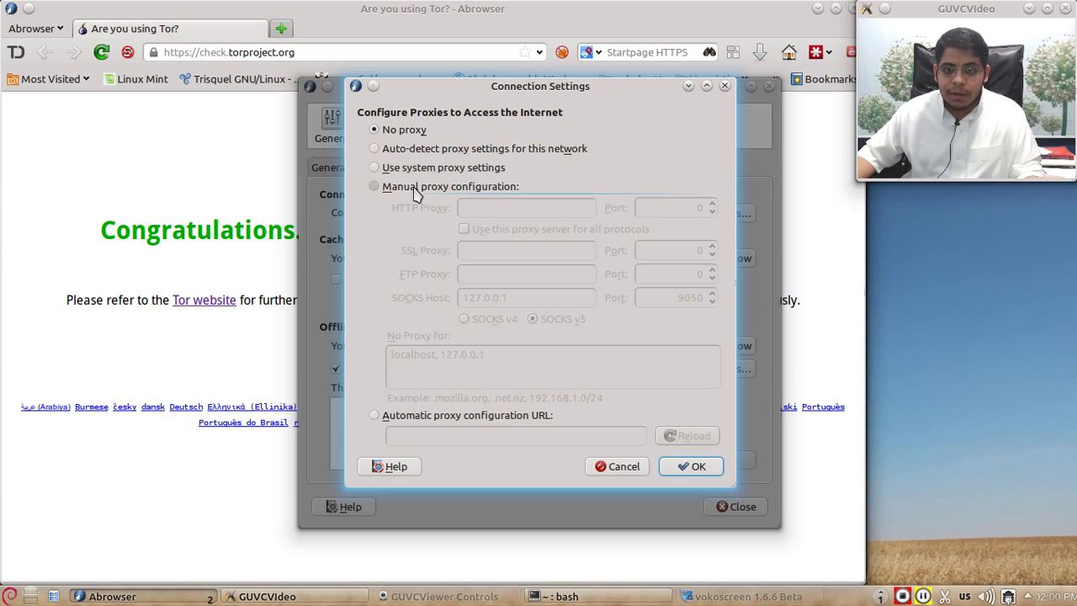
triple_click(537, 299)
type("127.0.0.1")
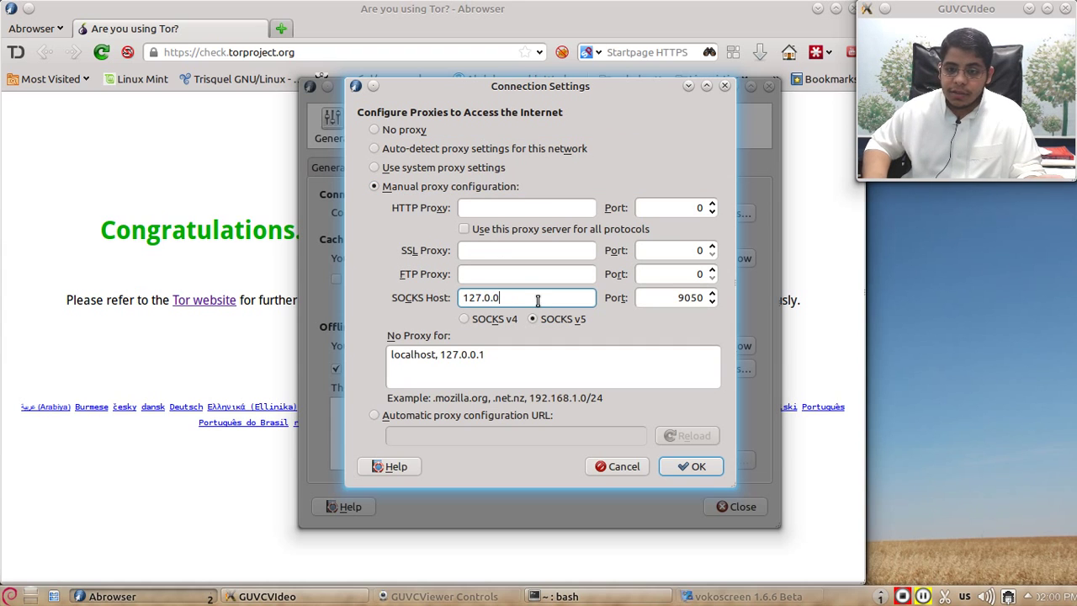
left_click(644, 293)
double_click(644, 293)
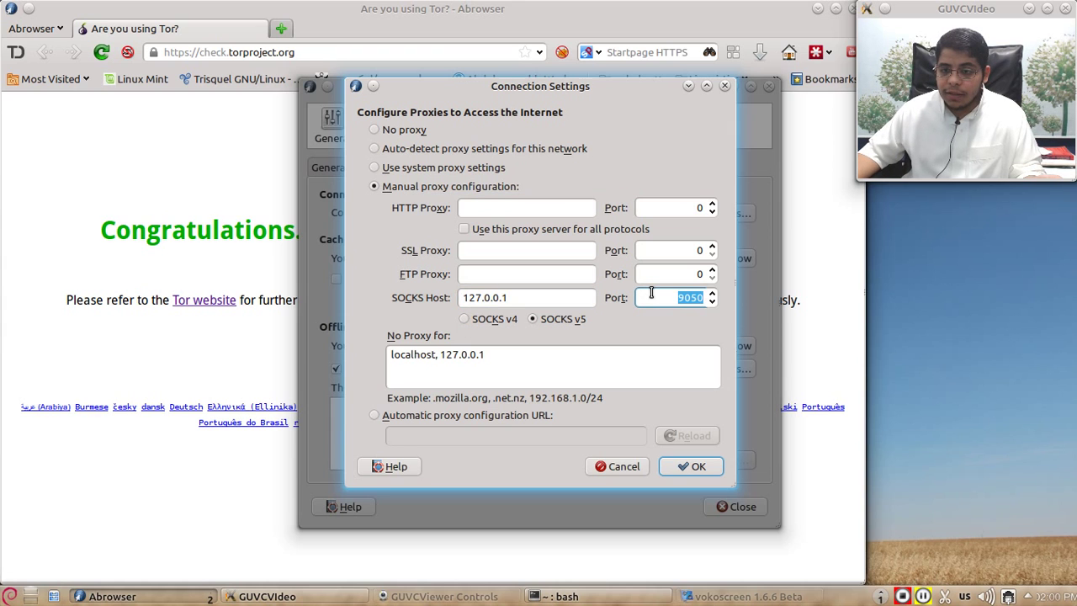
type("9050")
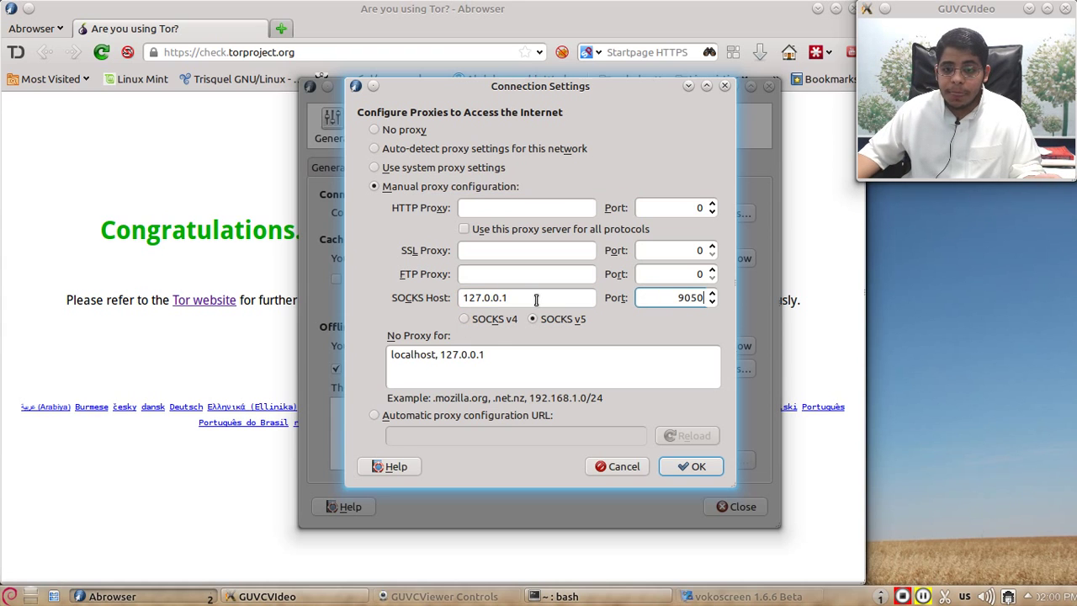
left_click(536, 321)
left_click(685, 469)
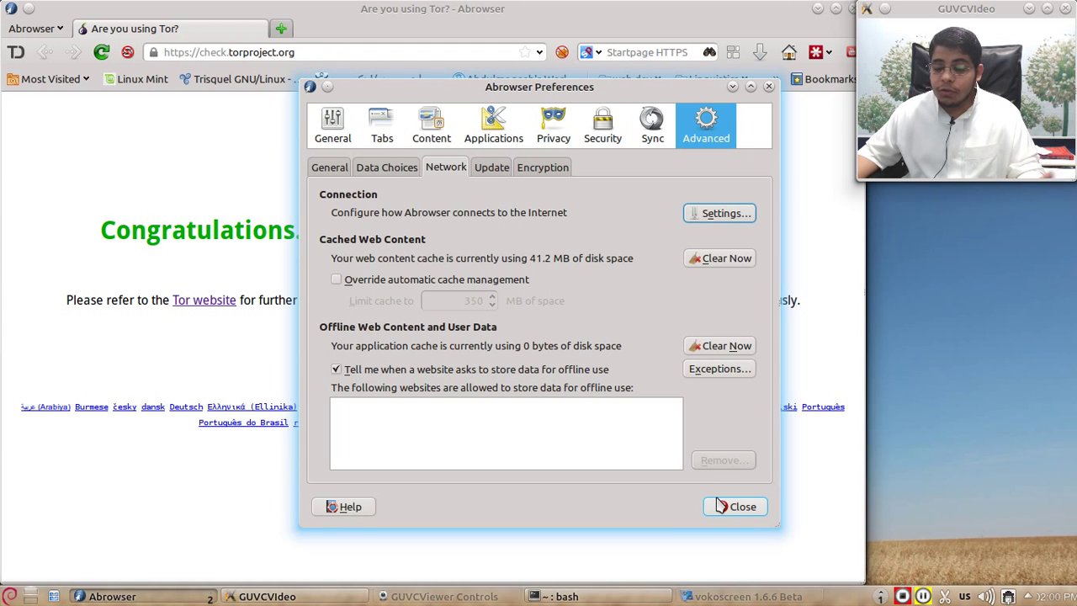
Switch Abrowser's connection back to no proxy and reload the Tor check page, now reporting not using Tor.
left_click(722, 505)
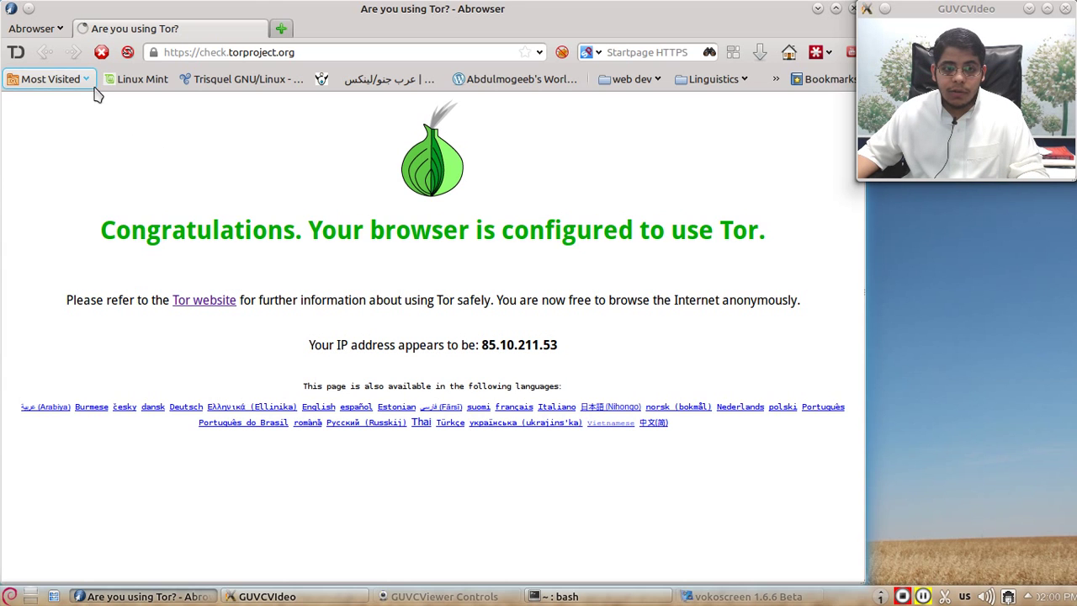
left_click(38, 31)
left_click(182, 127)
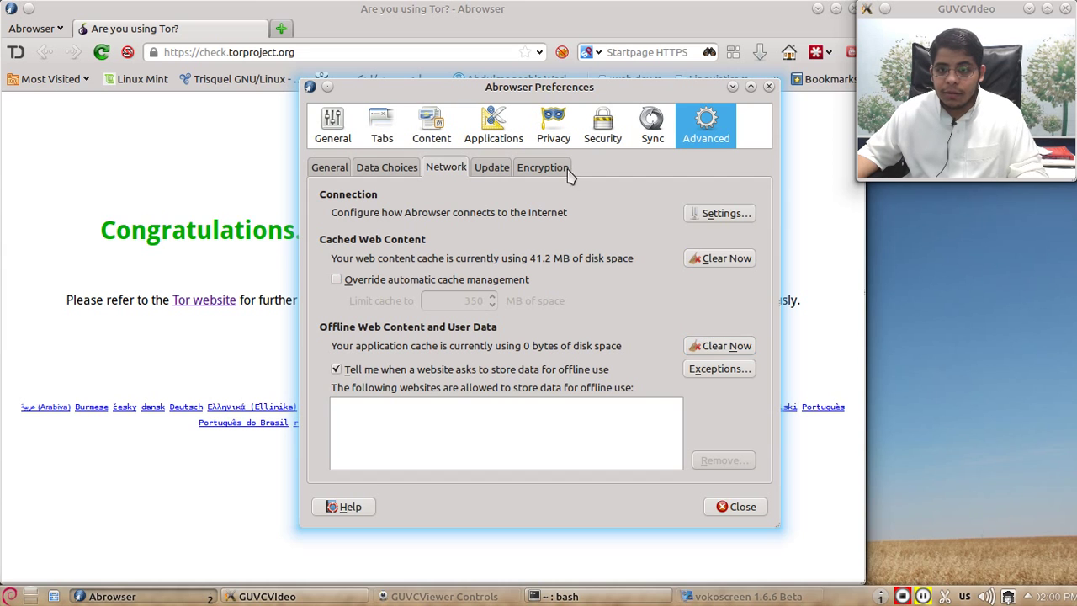
left_click_drag(557, 99, 885, 112)
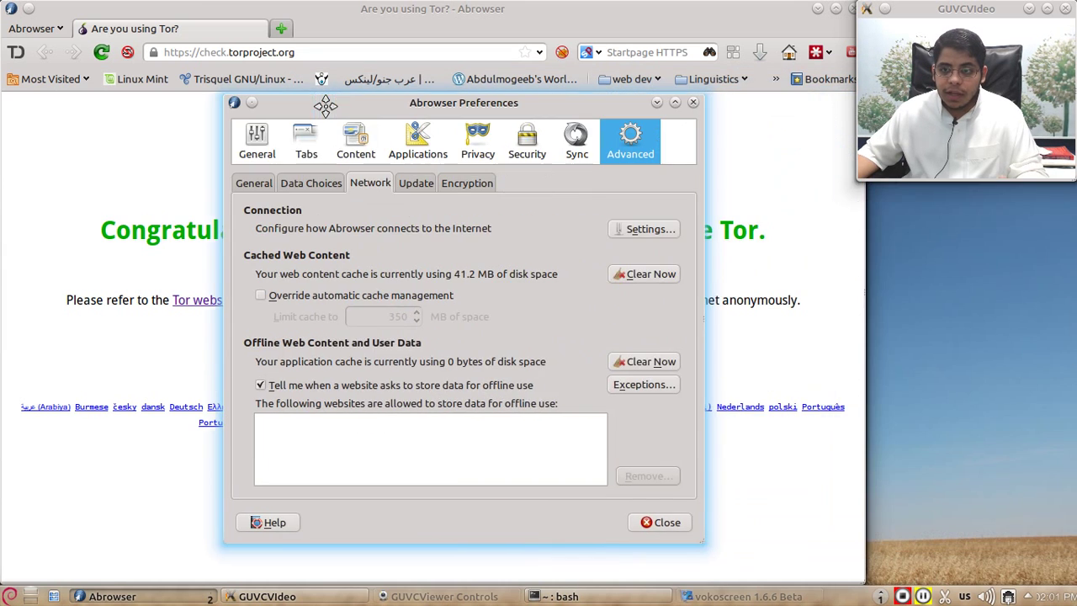
left_click_drag(729, 104, 326, 107)
left_click(645, 234)
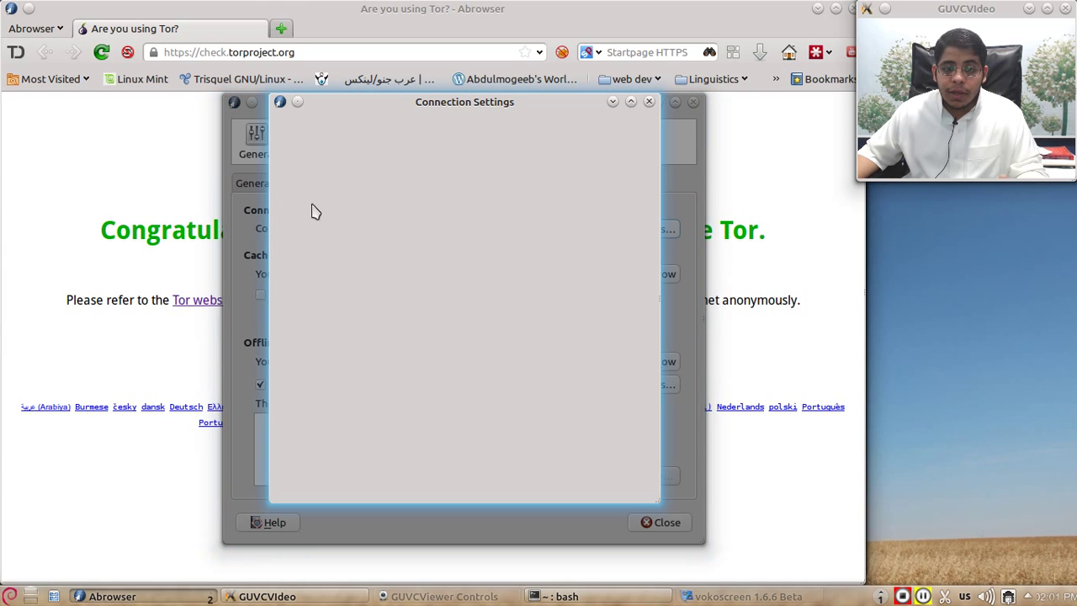
left_click(303, 146)
left_click(618, 483)
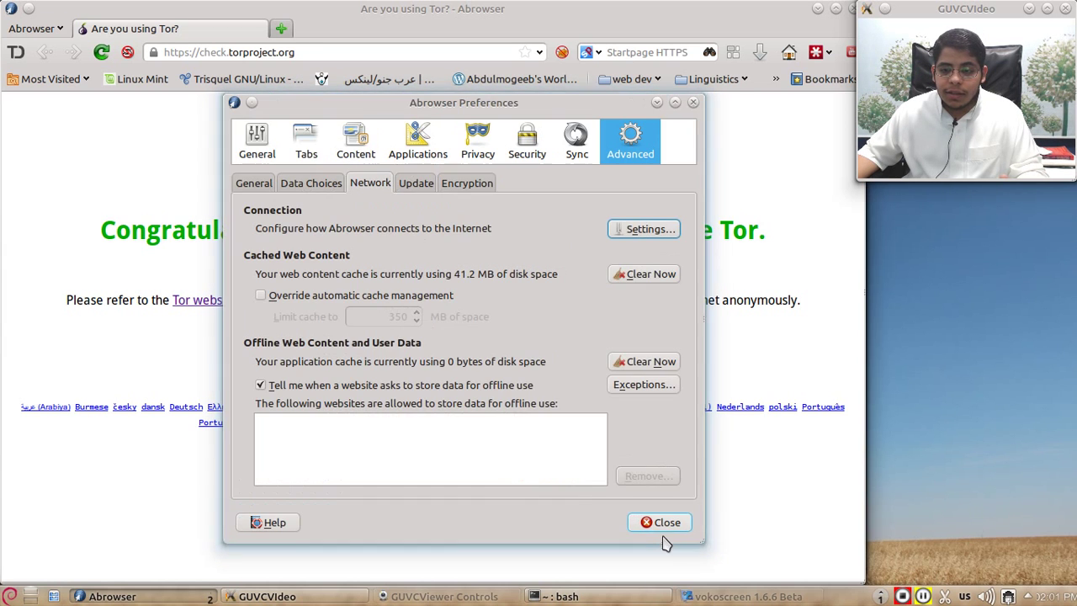
left_click(662, 523)
key("F5")
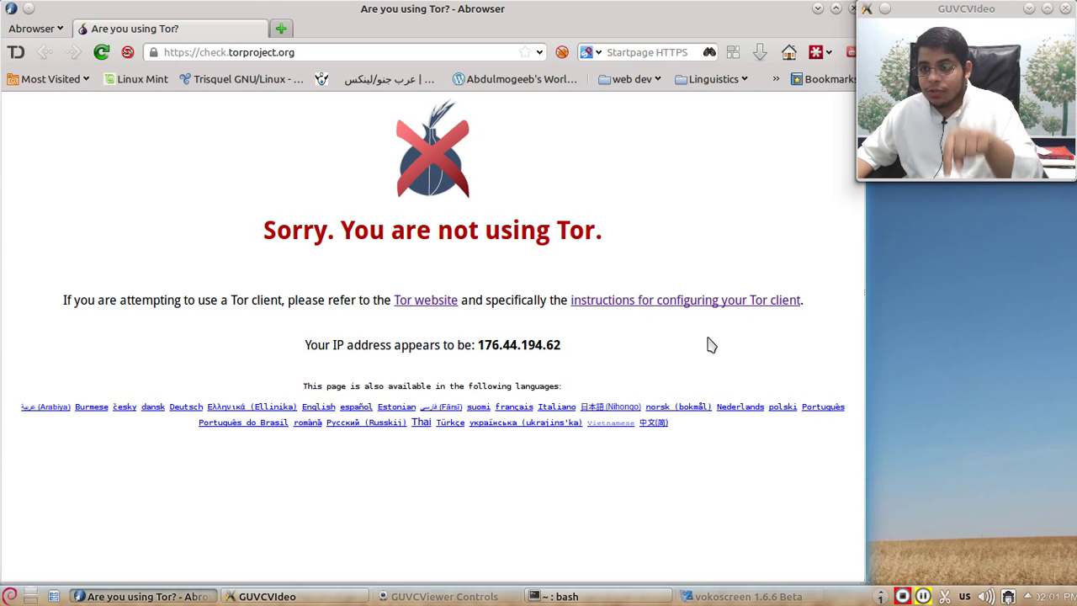
Open FoxyProxy's preferences from the Add-ons manager and open the Default proxy's settings.
right_click(562, 52)
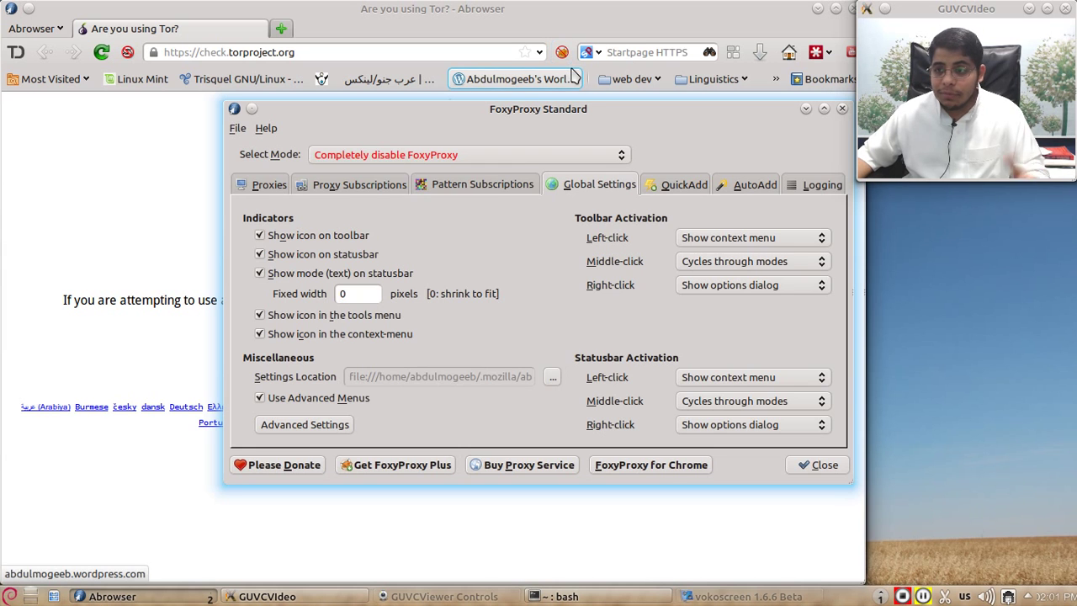
mouse_move(604, 107)
left_mouse_down()
mouse_move(433, 94)
mouse_move(454, 91)
left_mouse_up()
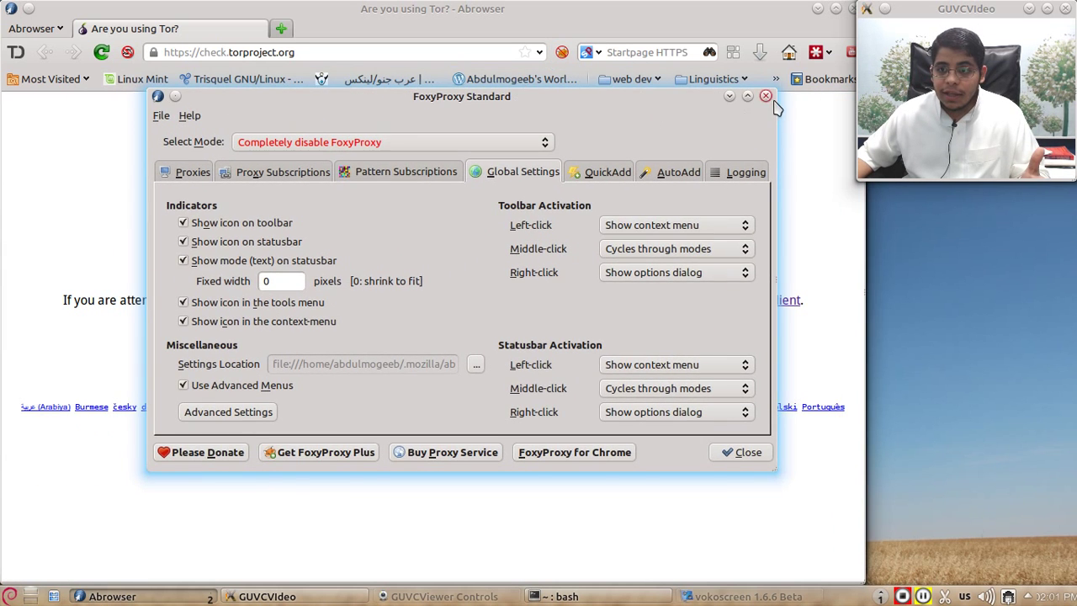
left_click(766, 97)
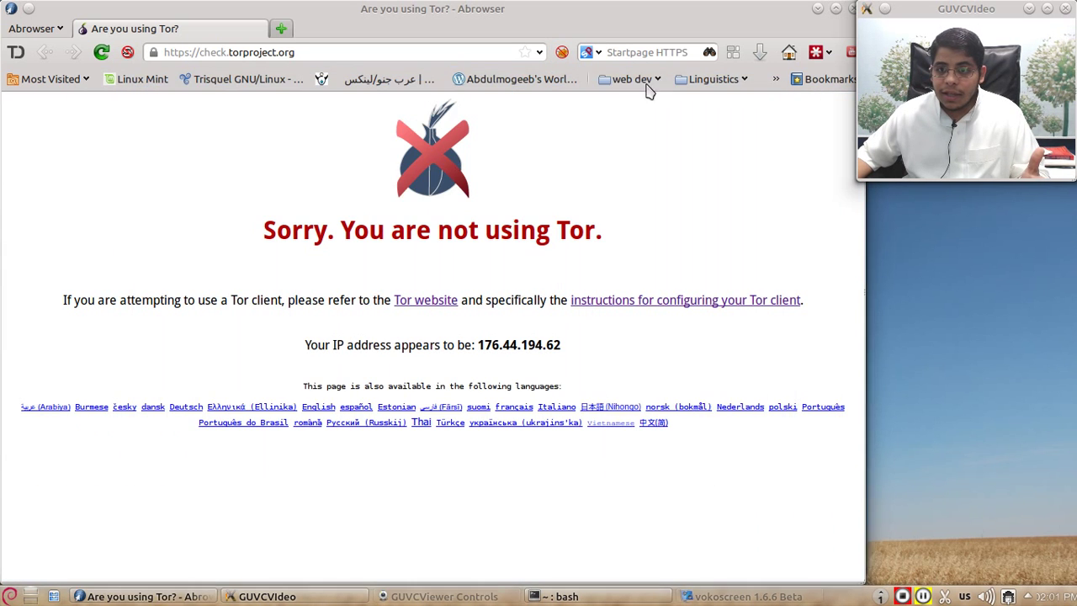
left_click(54, 29)
left_click(175, 110)
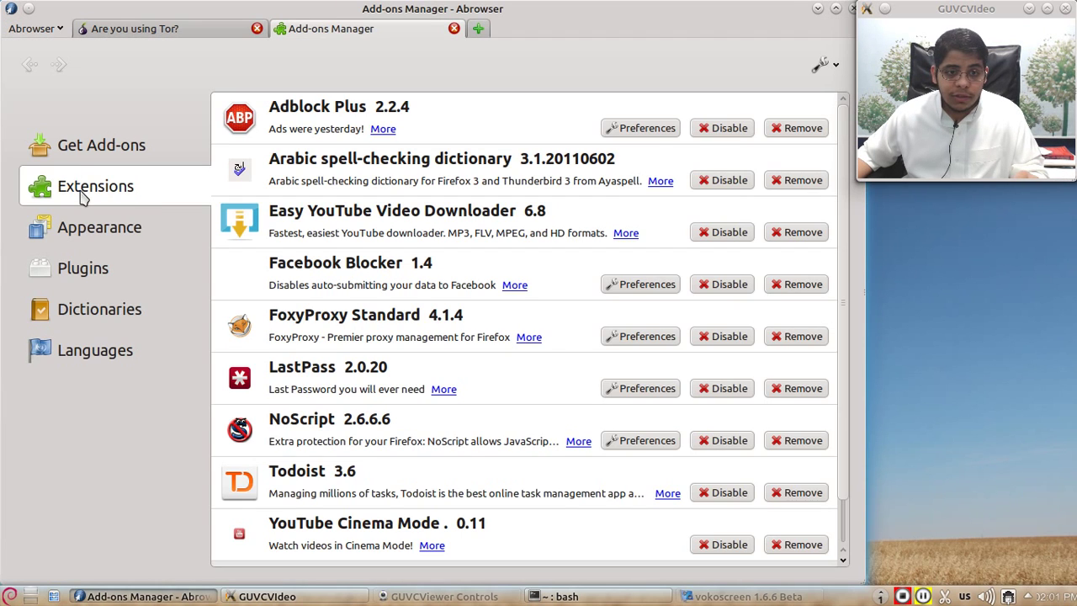
left_click(631, 339)
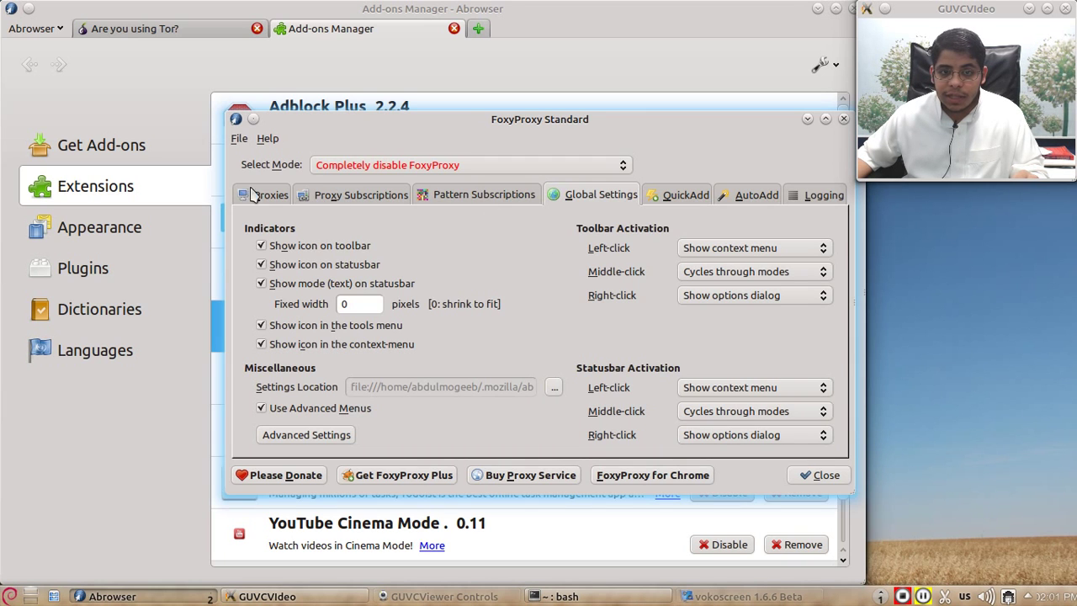
left_click(255, 195)
left_click(513, 244)
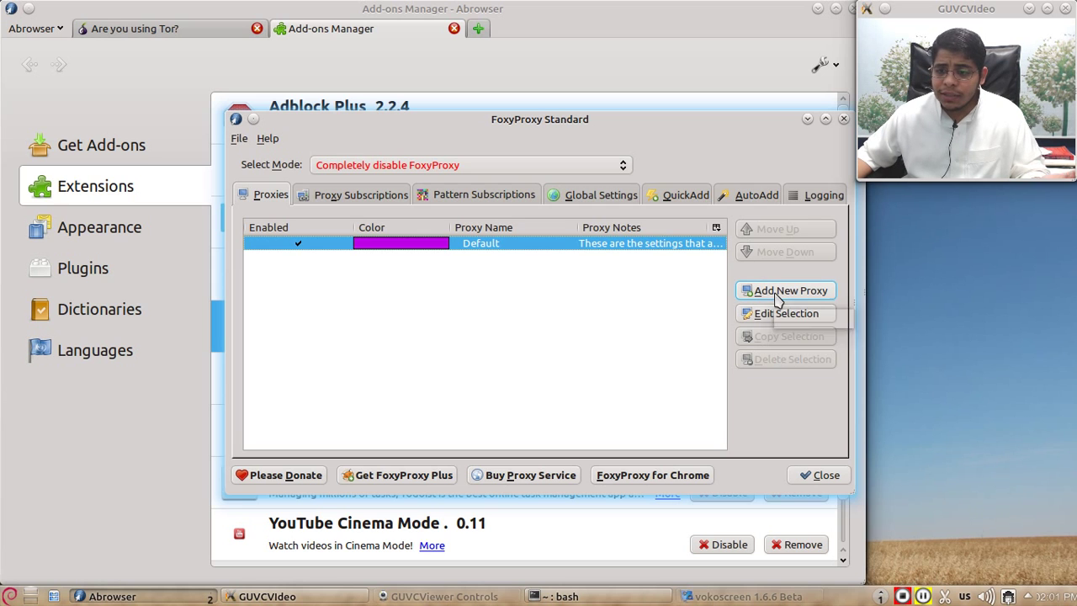
double_click(517, 244)
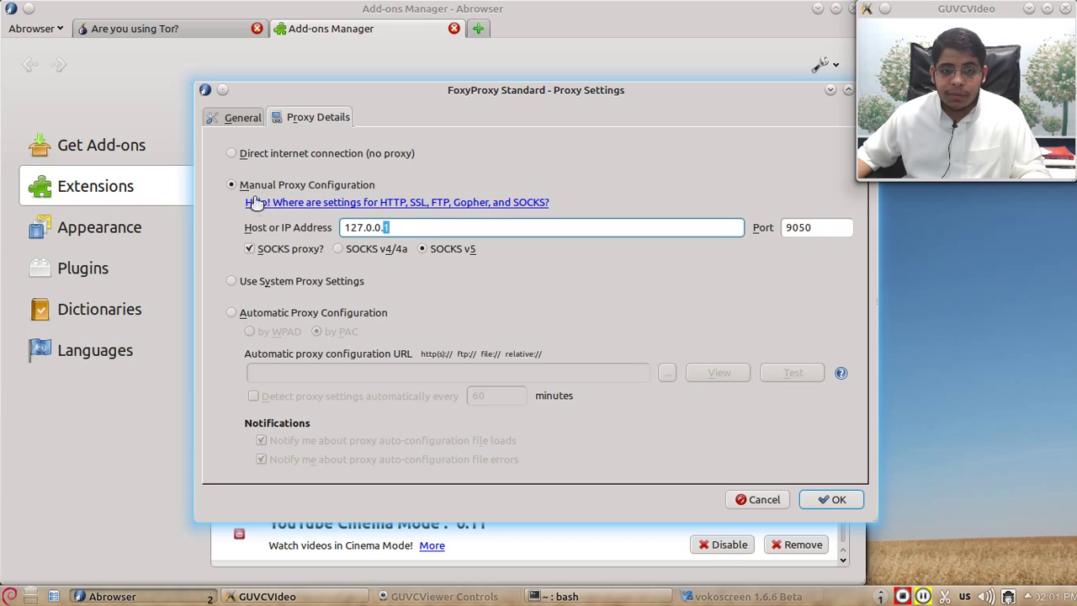
Set the Default proxy to manual SOCKS v5 at 127.0.0.1 port 9050, save, and return to the check tab.
left_click(233, 154)
left_click(230, 186)
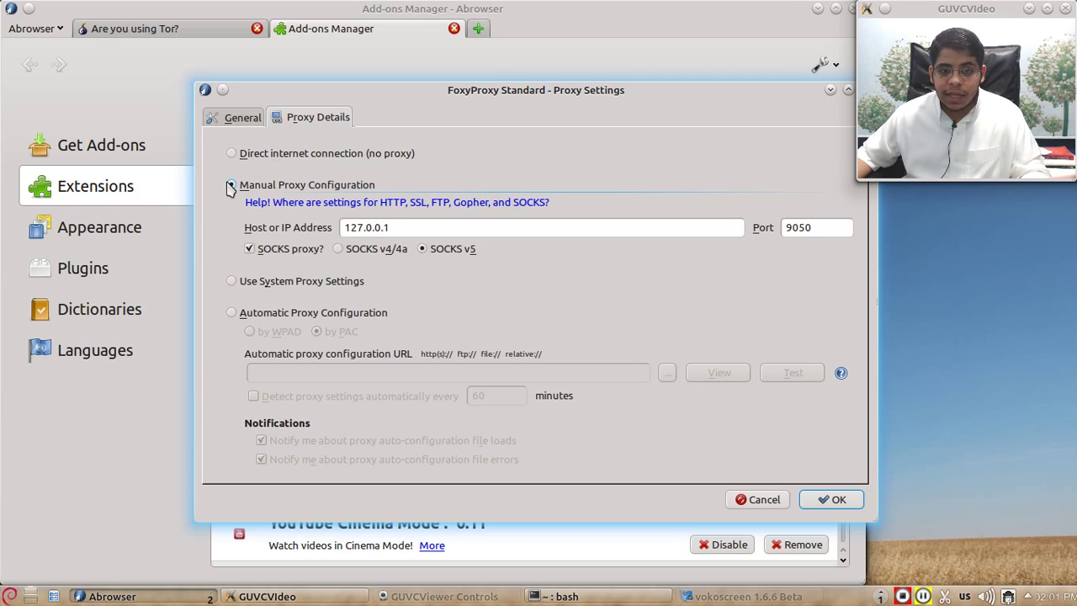
triple_click(359, 229)
type("127.0.0.1")
triple_click(837, 227)
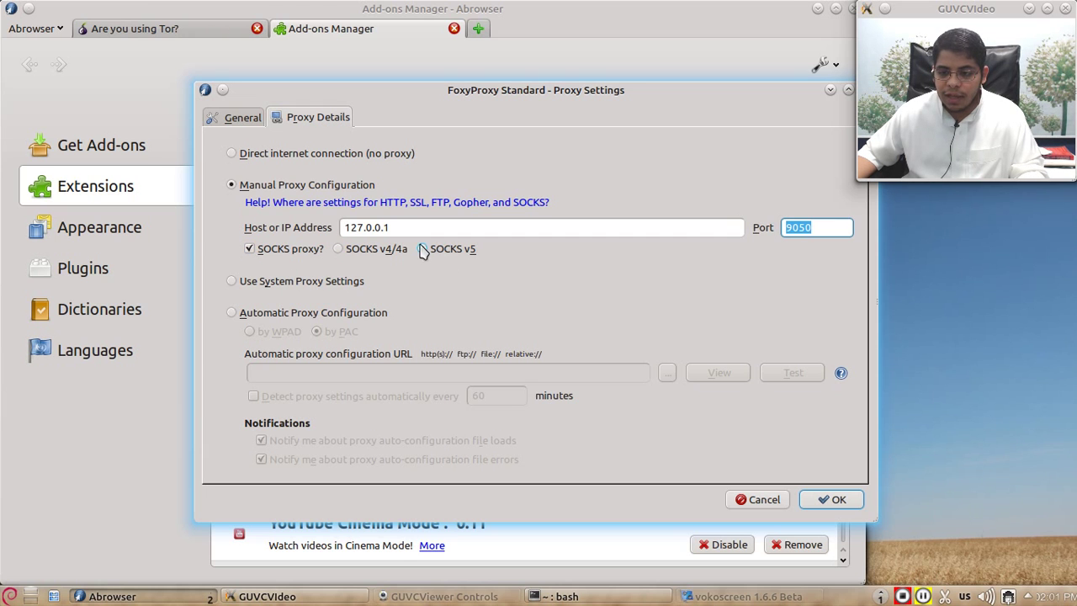
left_click(831, 499)
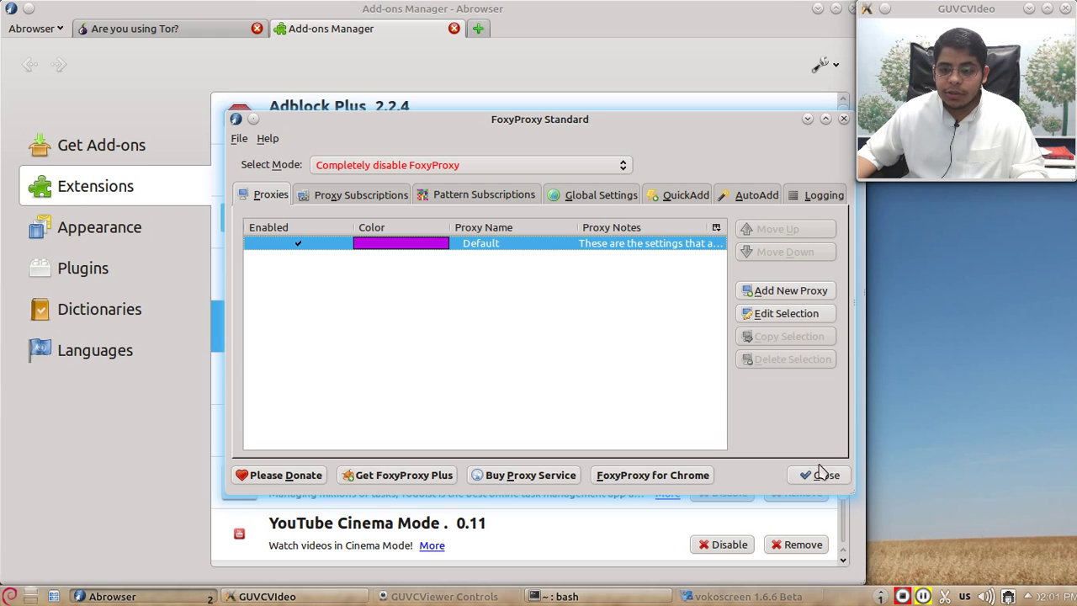
left_click(819, 474)
left_click(155, 25)
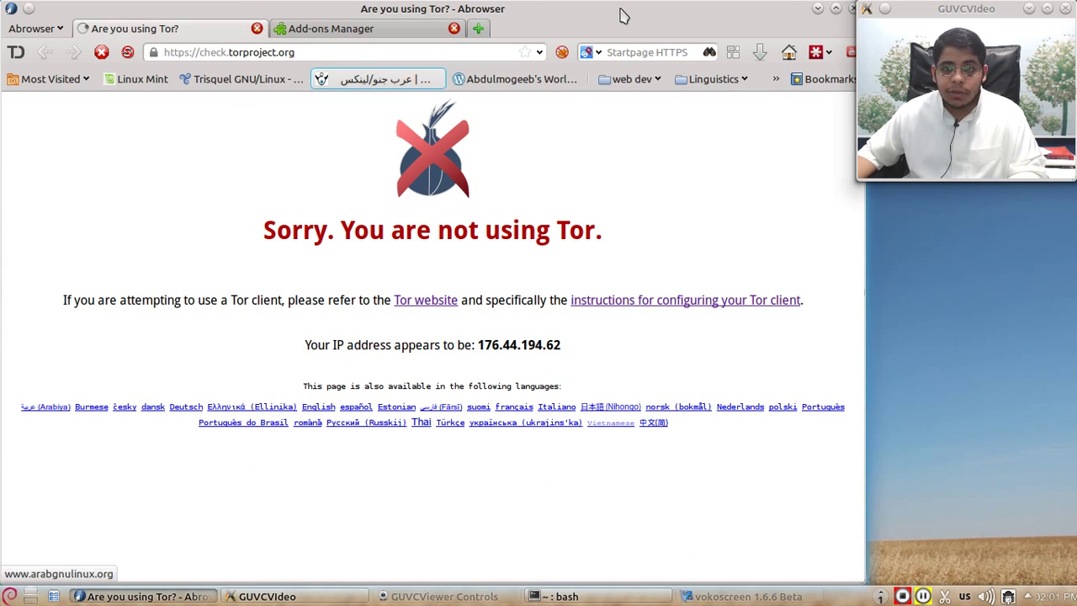
Route all URLs through FoxyProxy's Default proxy, then completely disable FoxyProxy and reload the check page.
left_click(562, 53)
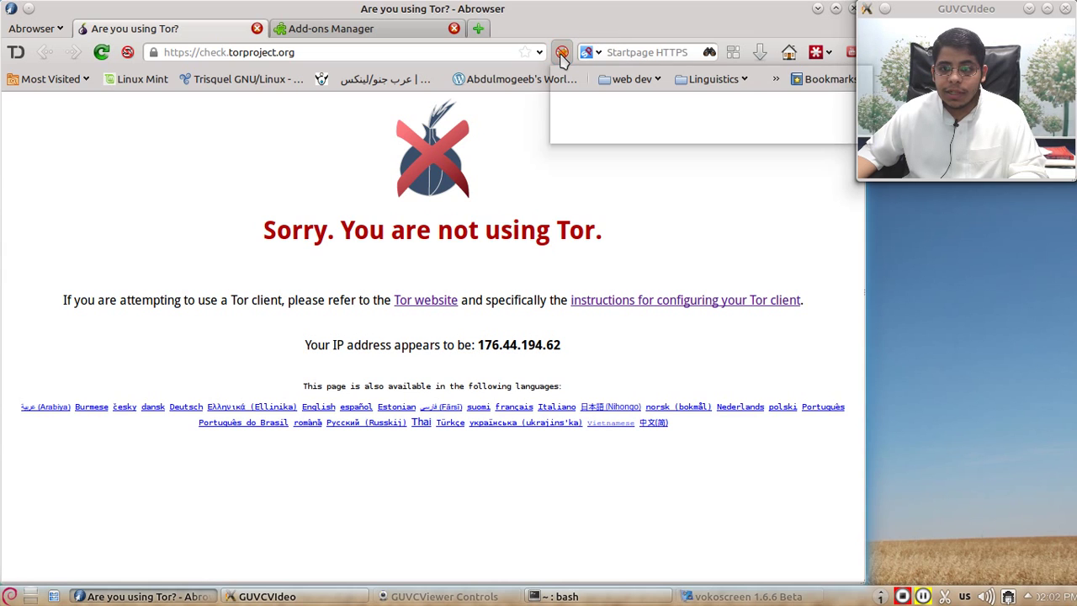
mouse_move(586, 93)
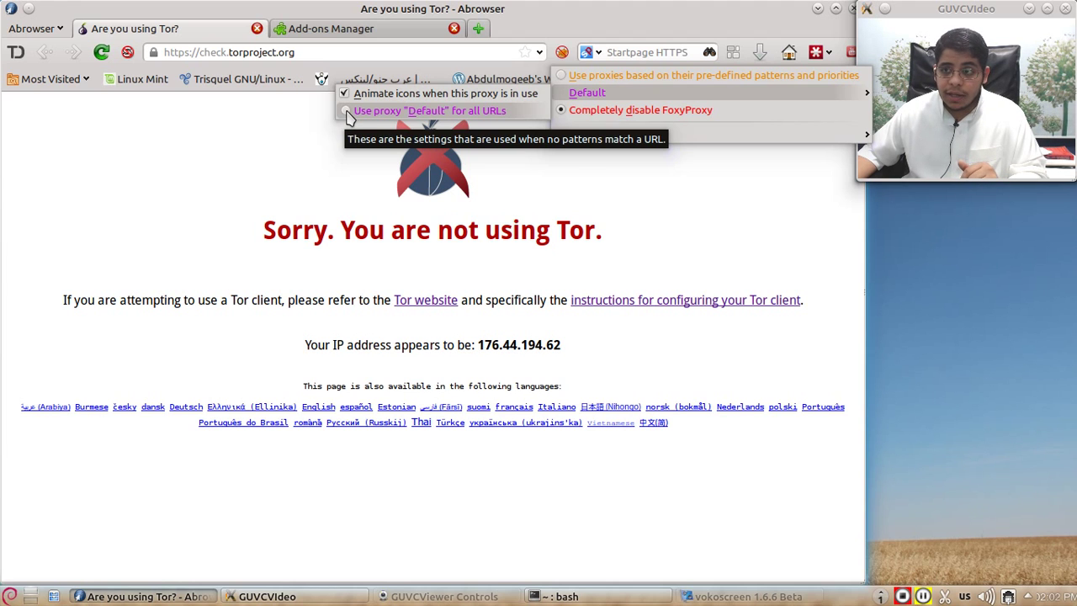
left_click(350, 117)
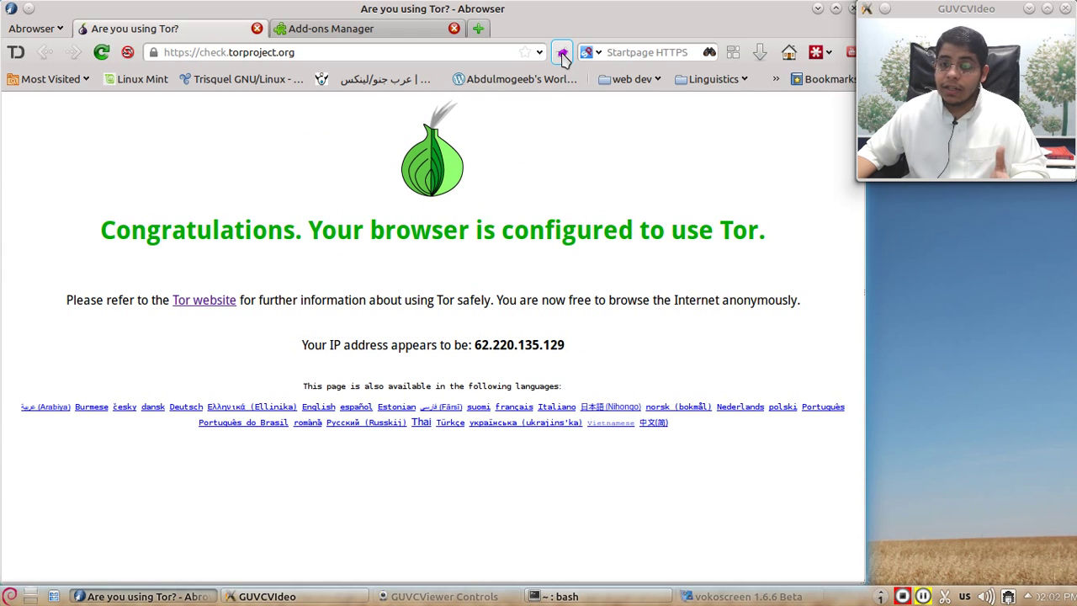
left_click(562, 54)
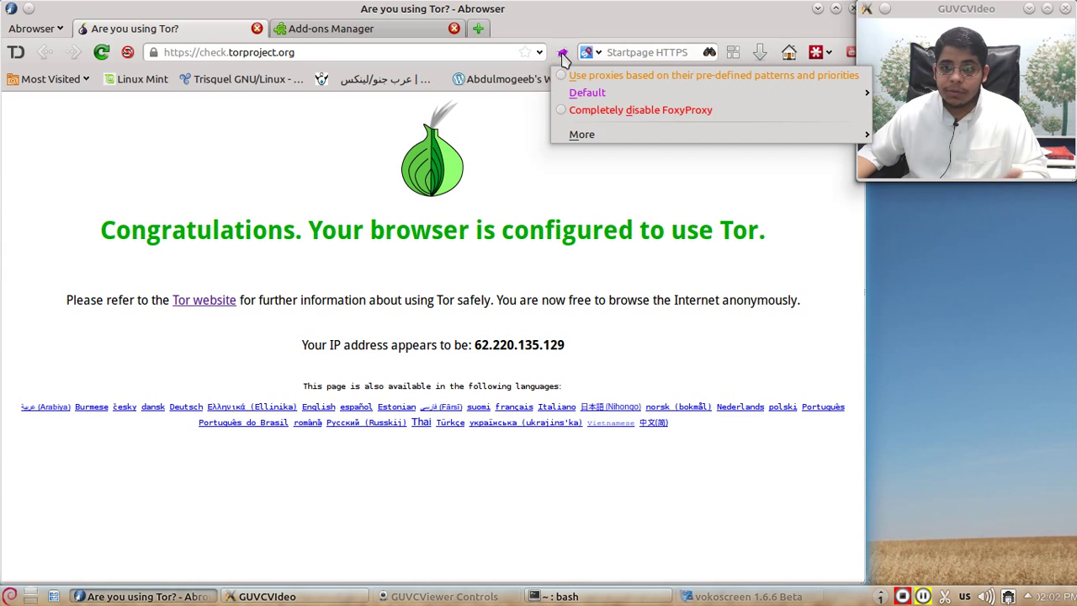
left_click(571, 110)
key("F5")
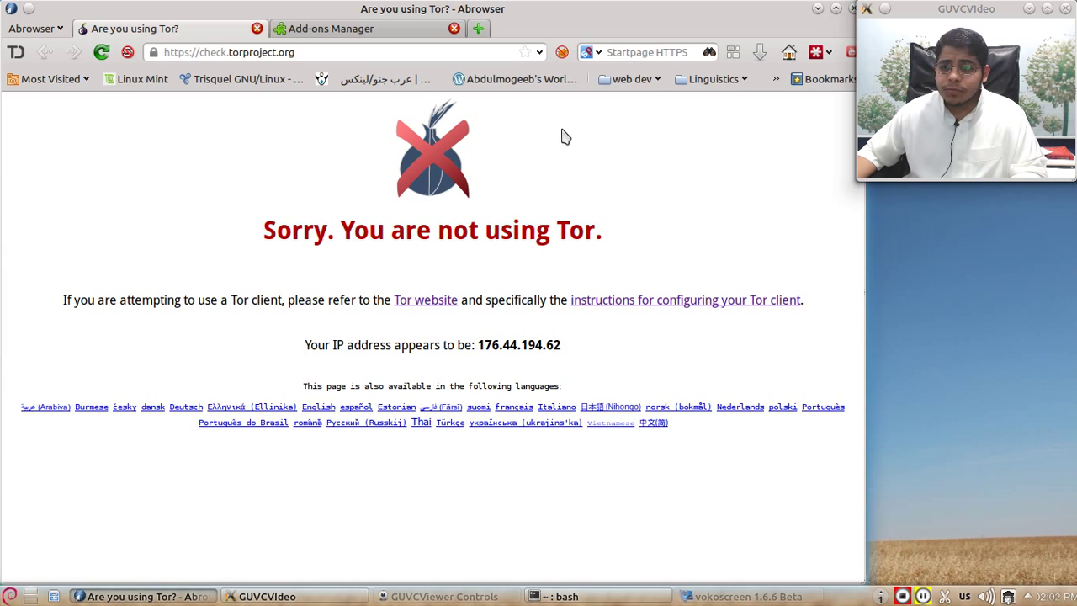
left_click(12, 596)
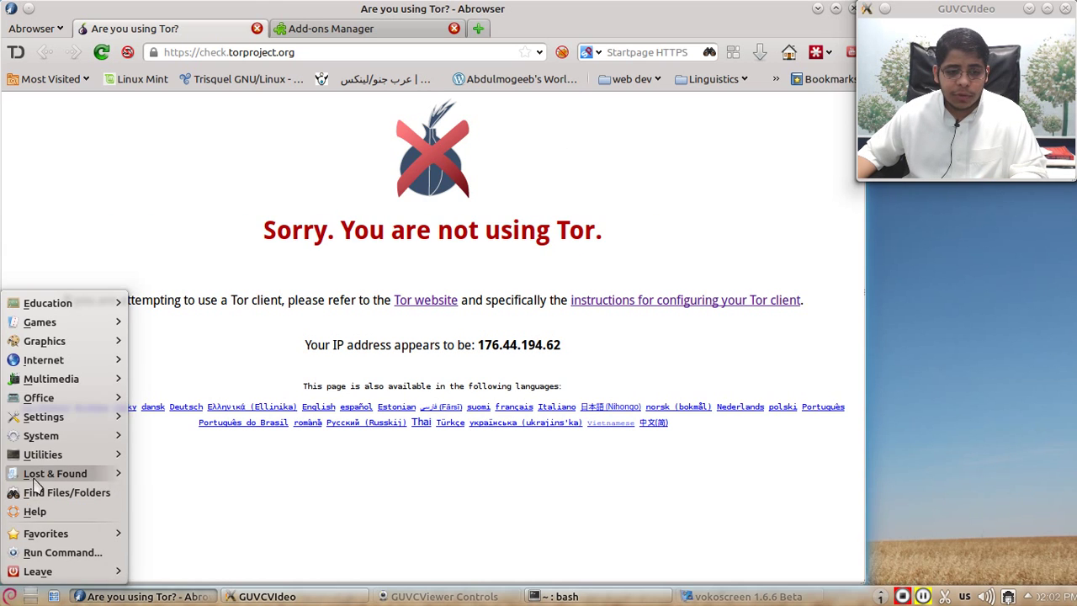
mouse_move(44, 359)
left_click(177, 534)
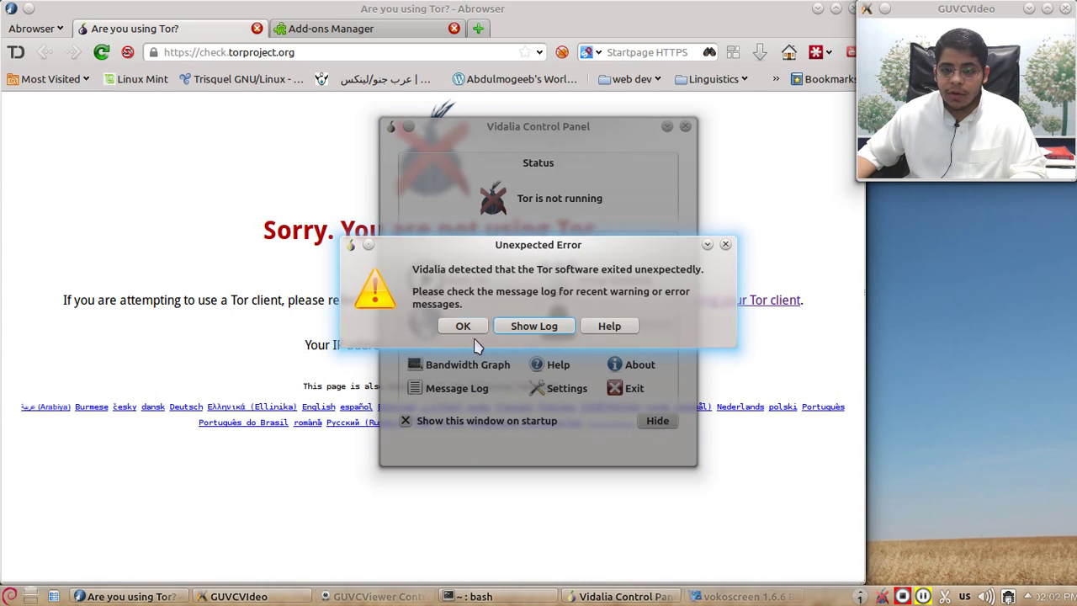
left_click(465, 327)
left_click_drag(515, 136, 605, 123)
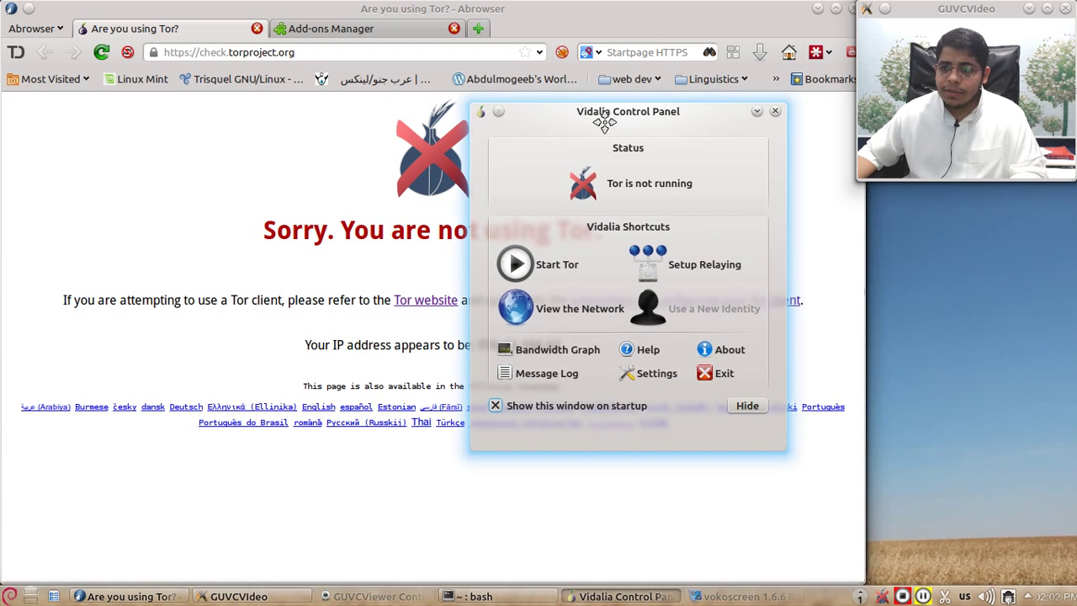
left_click(775, 111)
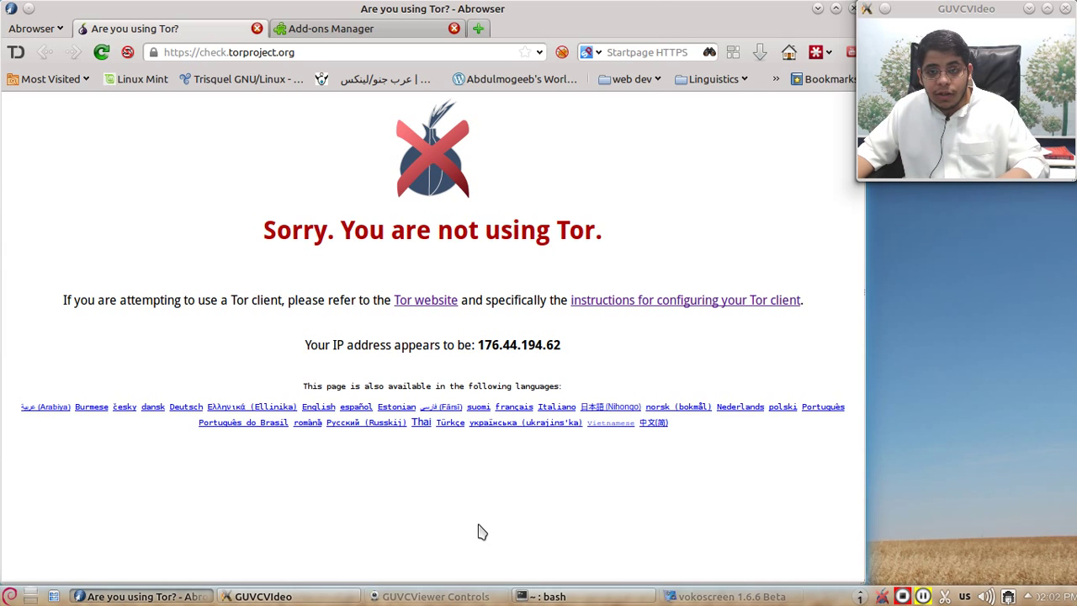
key("alt+F2")
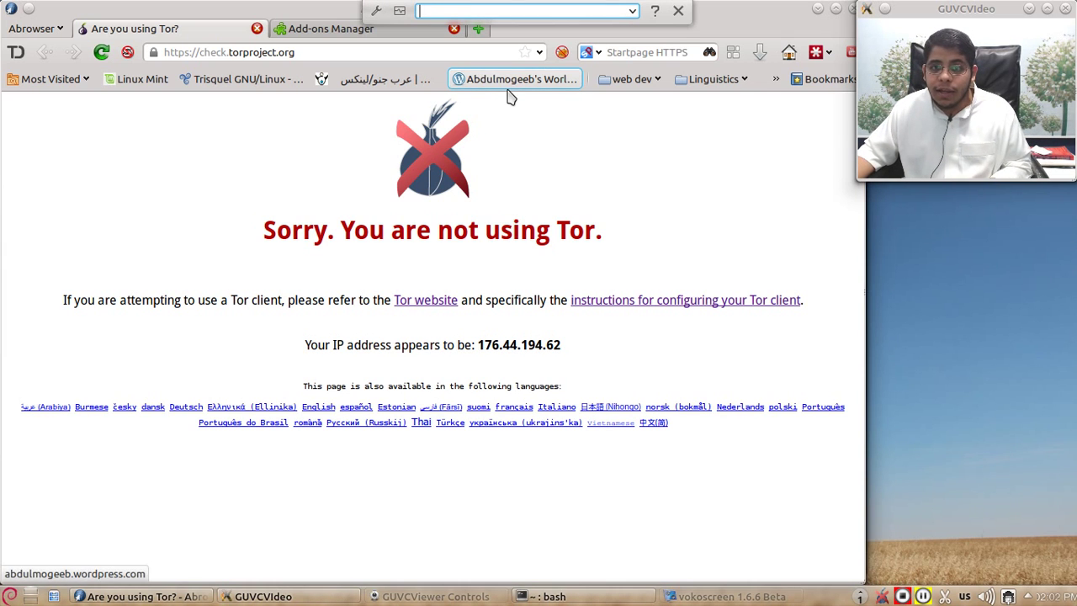
key("ctrl+v")
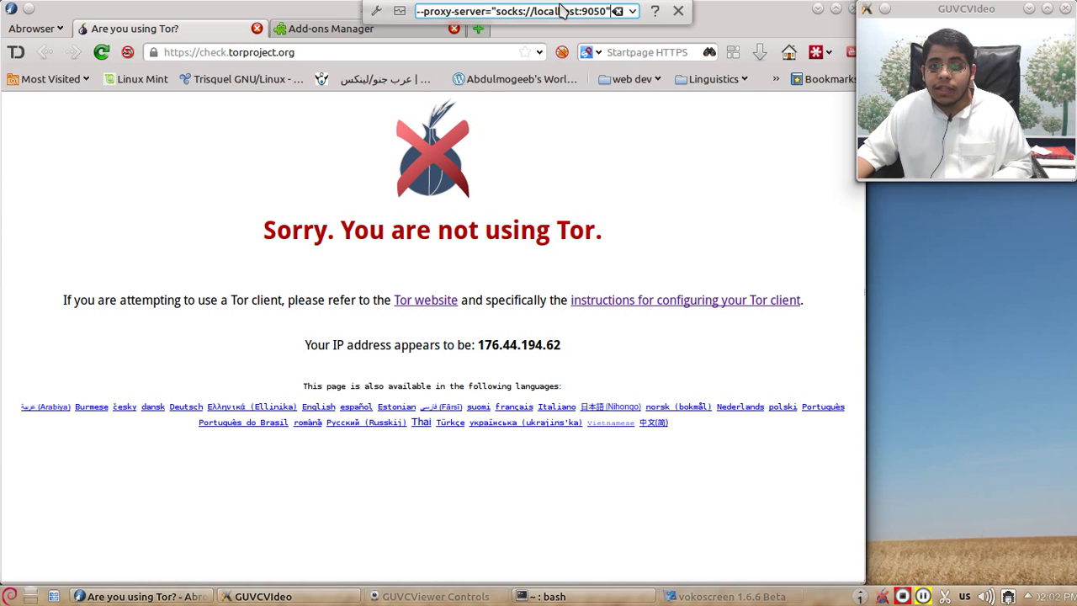
triple_click(562, 10)
right_click(562, 10)
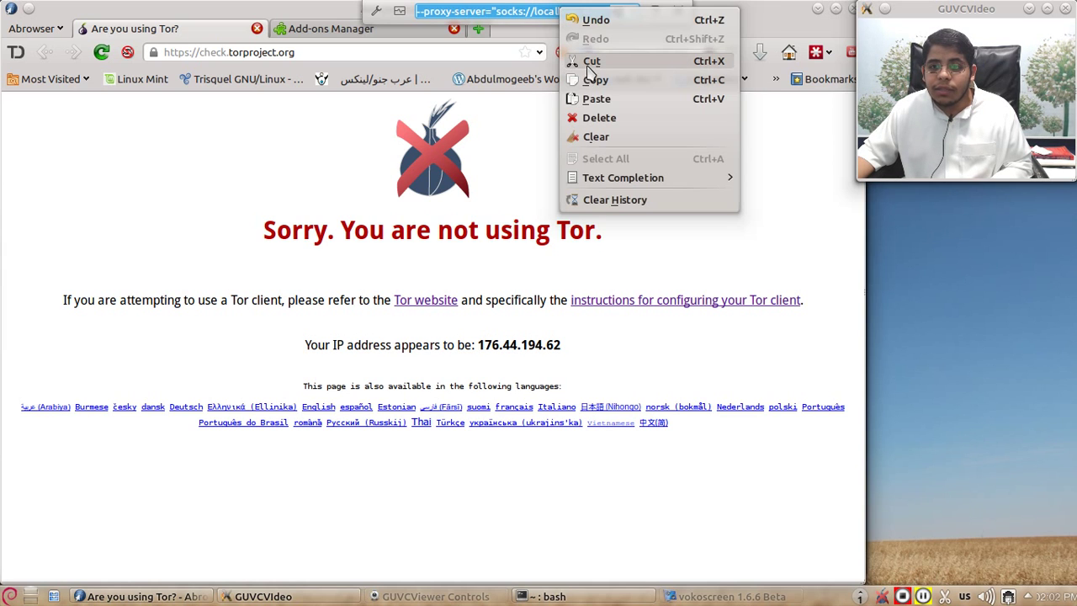
left_click(592, 61)
left_click(738, 11)
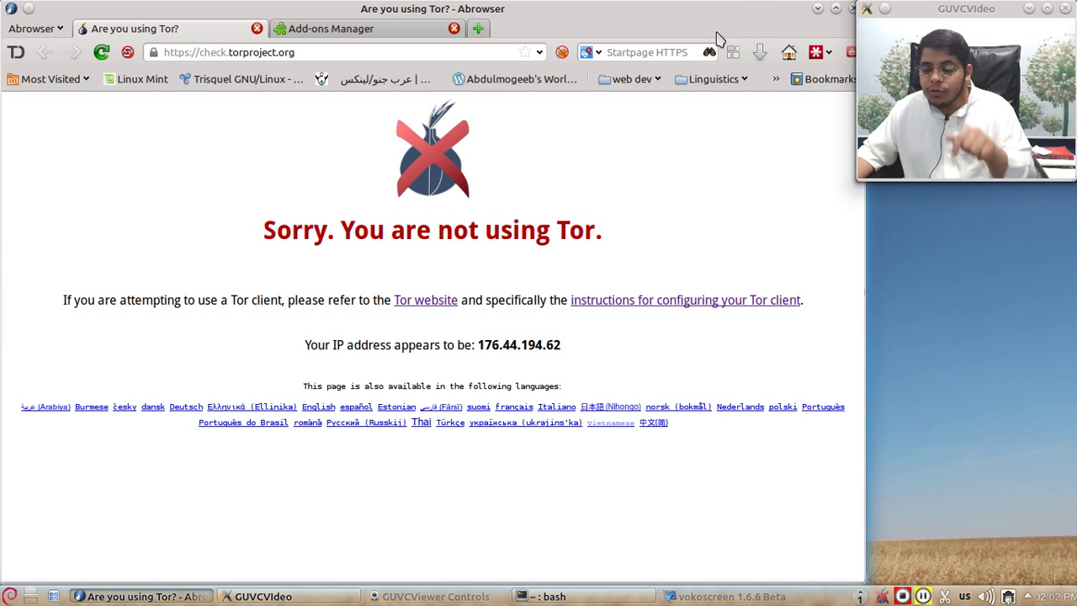